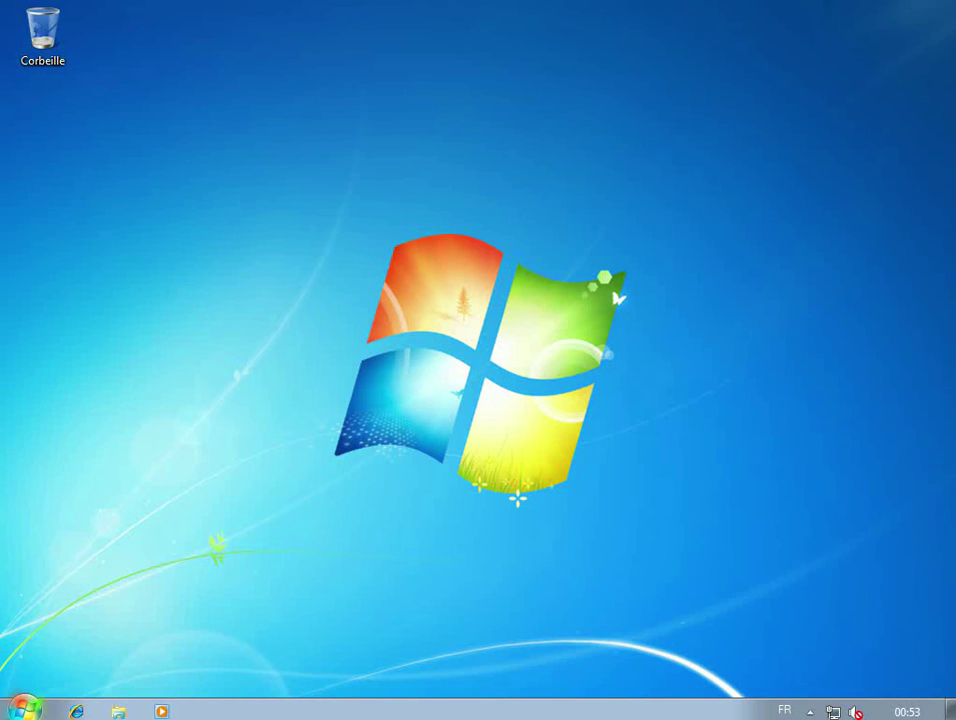
# Step: Launch Microsoft Office Word 2007 from the Microsoft Office program group
pyautogui.click(24, 709)
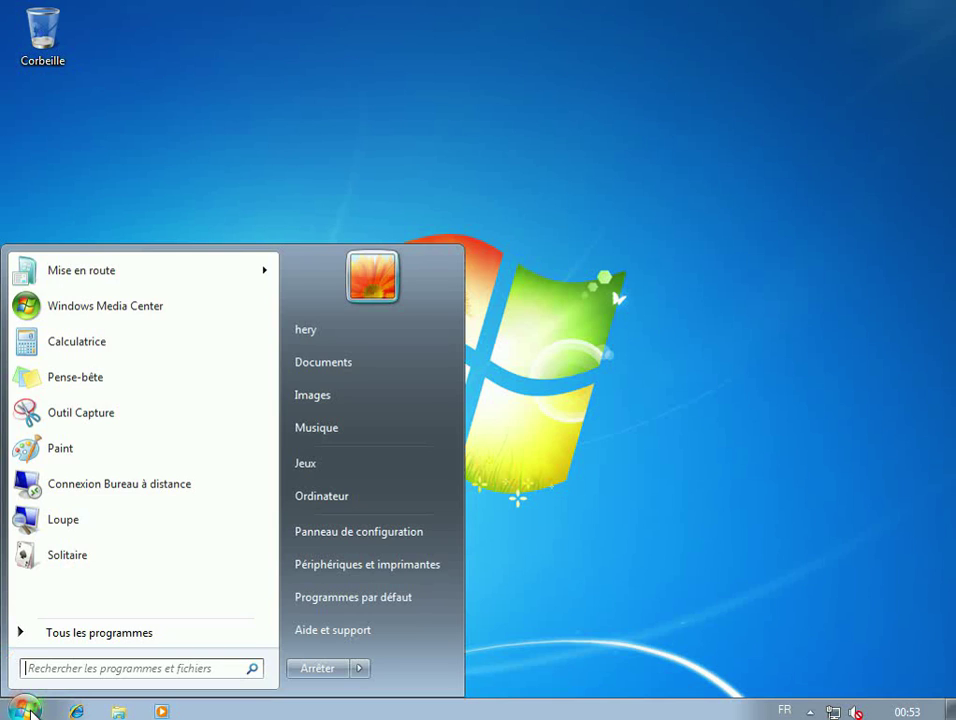
pyautogui.click(70, 634)
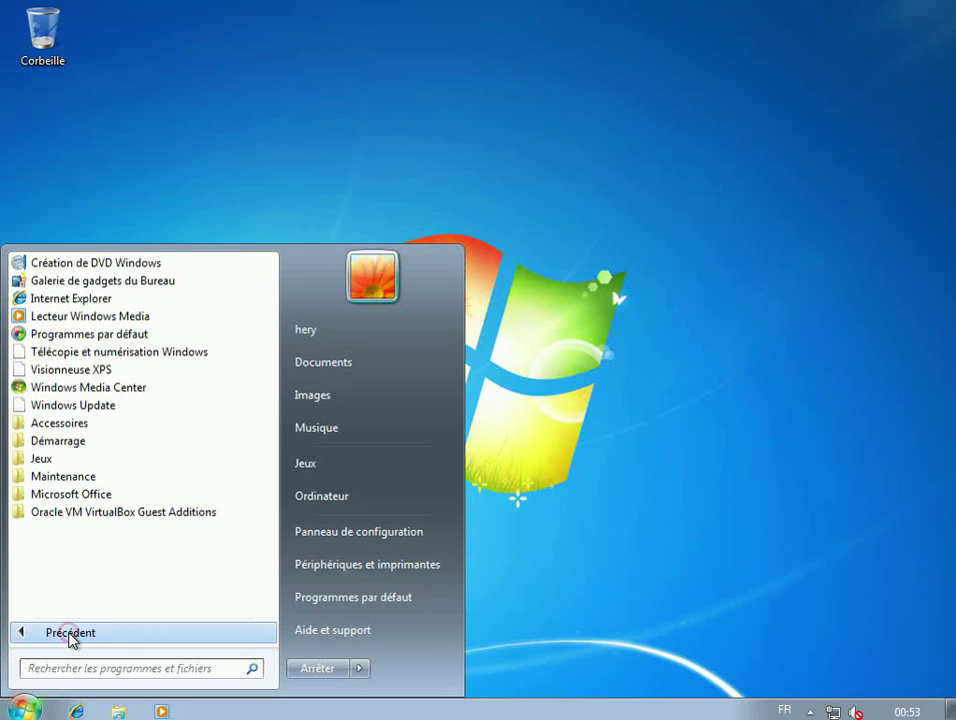
pyautogui.click(70, 634)
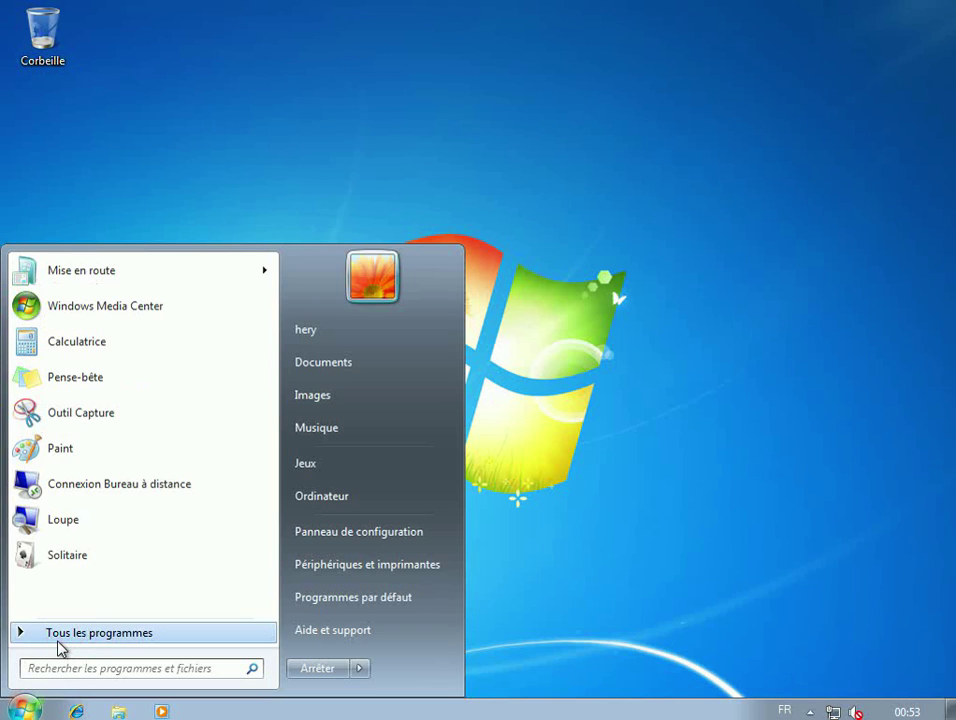
pyautogui.click(58, 638)
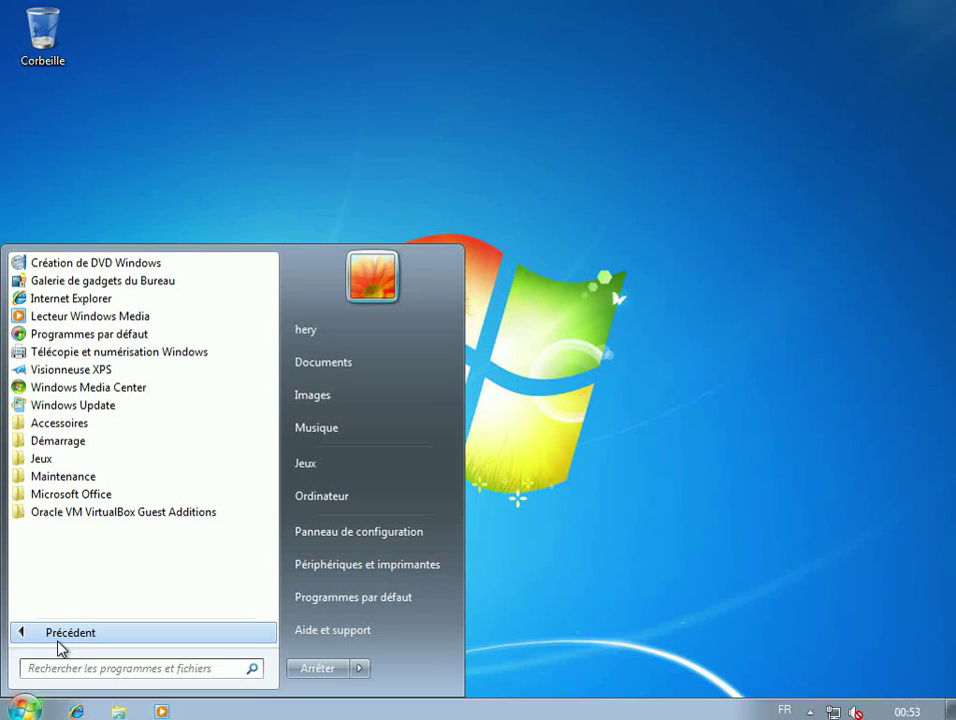
pyautogui.click(51, 496)
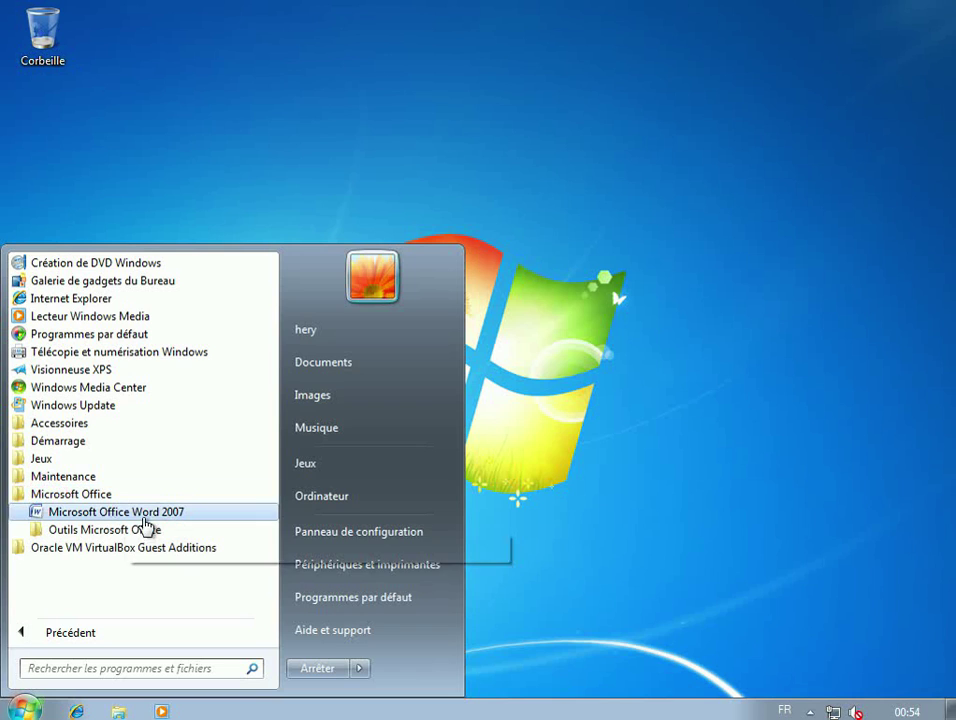
pyautogui.click(172, 517)
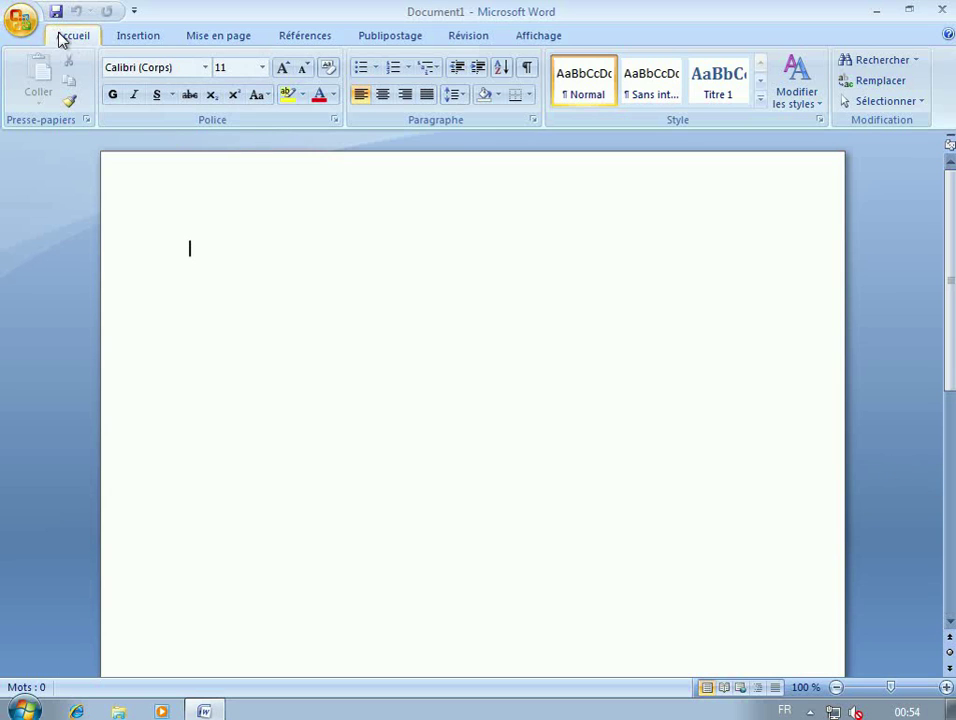
# Step: Survey all the ribbon's command categories from Insertion through Affichage, ending back on Accueil
pyautogui.click(145, 37)
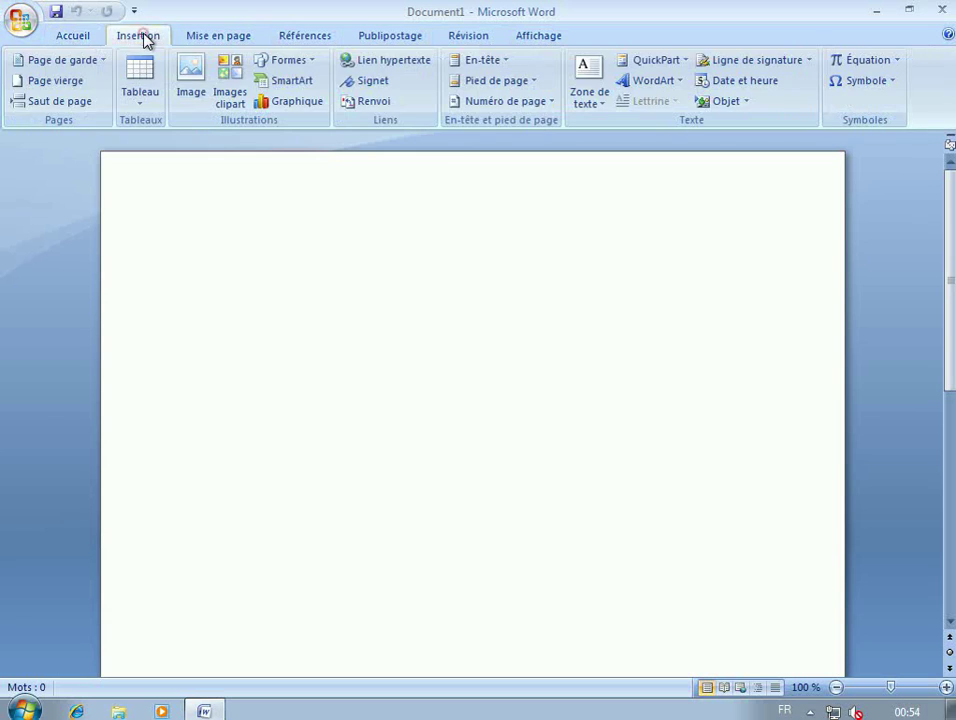
pyautogui.click(90, 36)
pyautogui.click(145, 33)
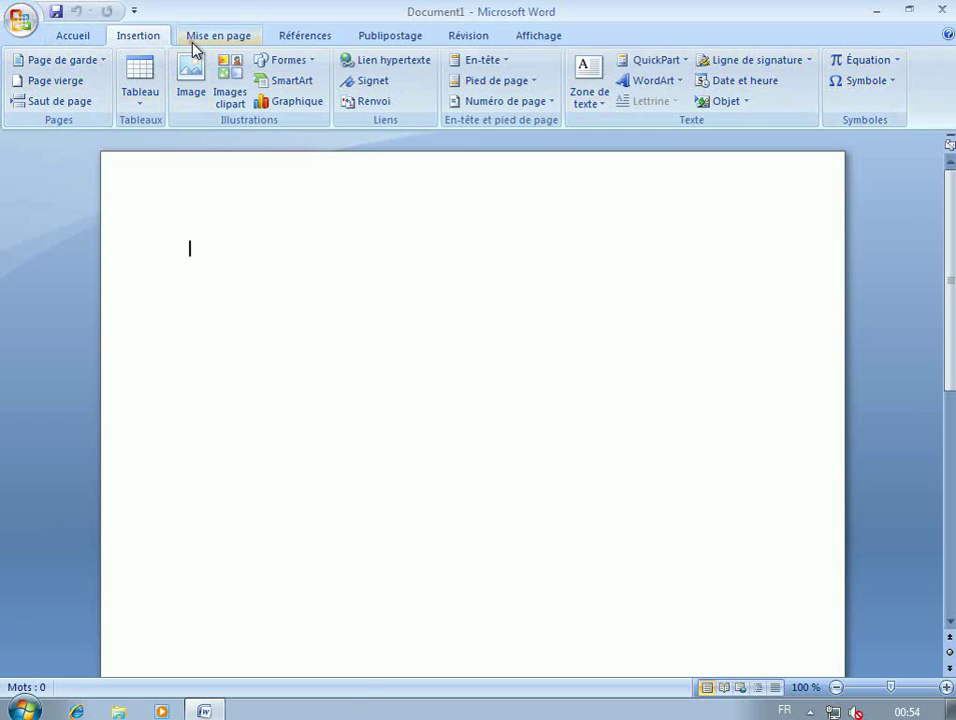
pyautogui.click(200, 38)
pyautogui.click(312, 38)
pyautogui.click(393, 36)
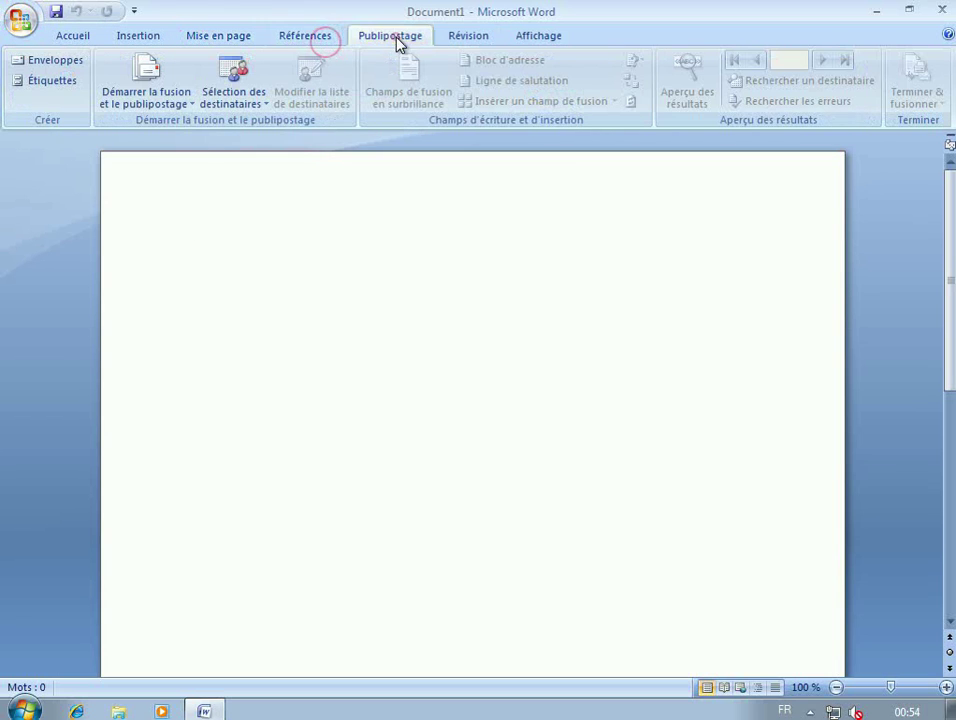
pyautogui.click(469, 38)
pyautogui.click(535, 38)
pyautogui.click(90, 38)
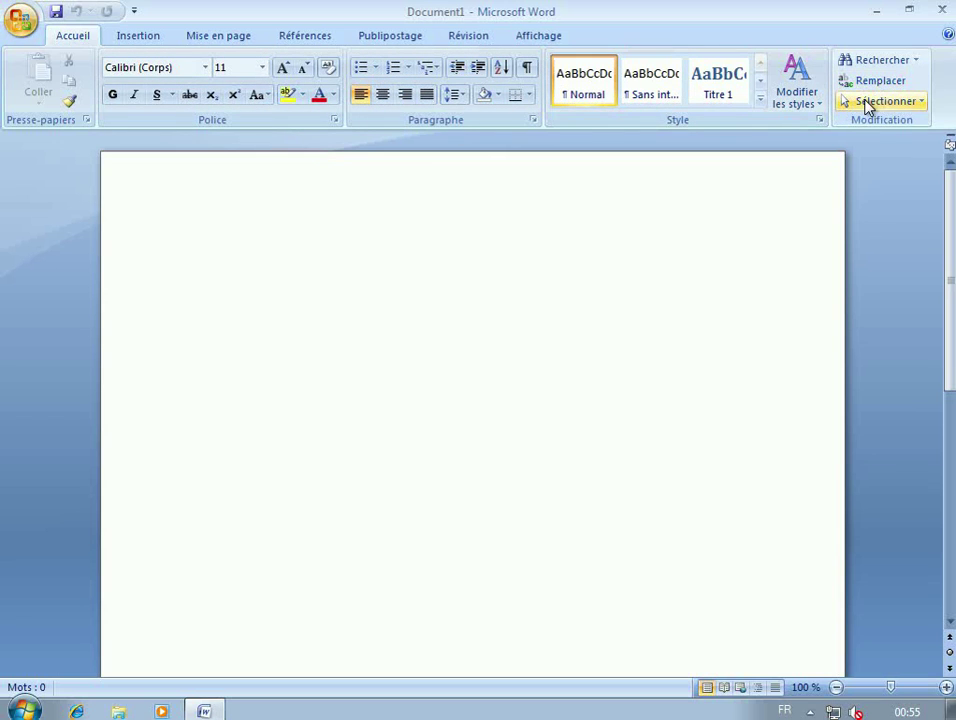
# Step: Examine the command groups of Insertion, Mise en page, Références, Publipostage, Révision and Affichage, and dismiss the maintenance notification
pyautogui.click(137, 37)
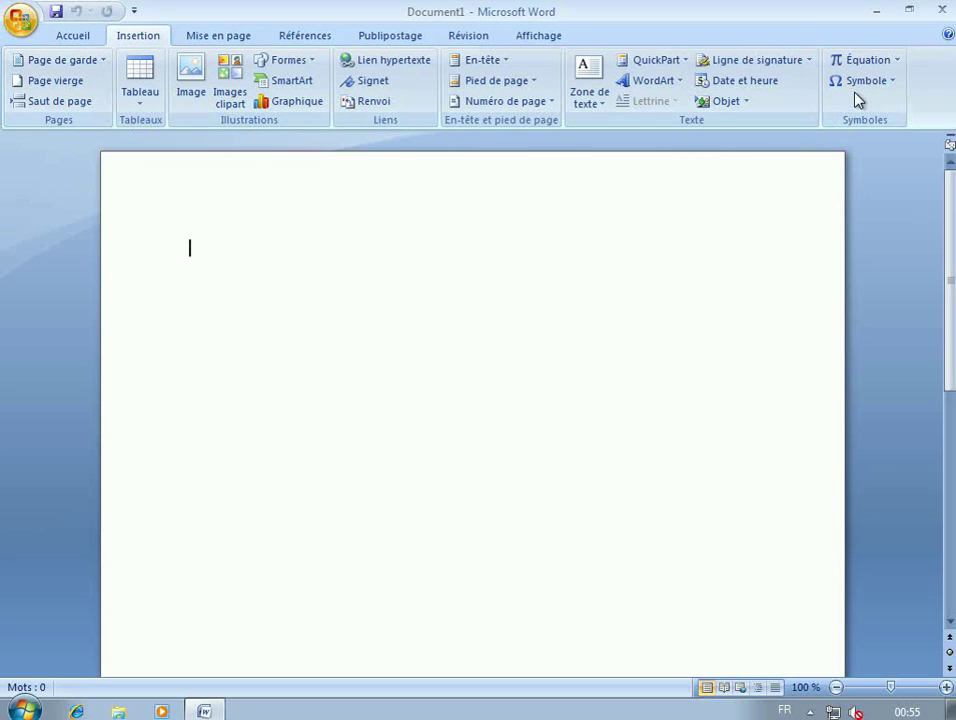
pyautogui.click(219, 40)
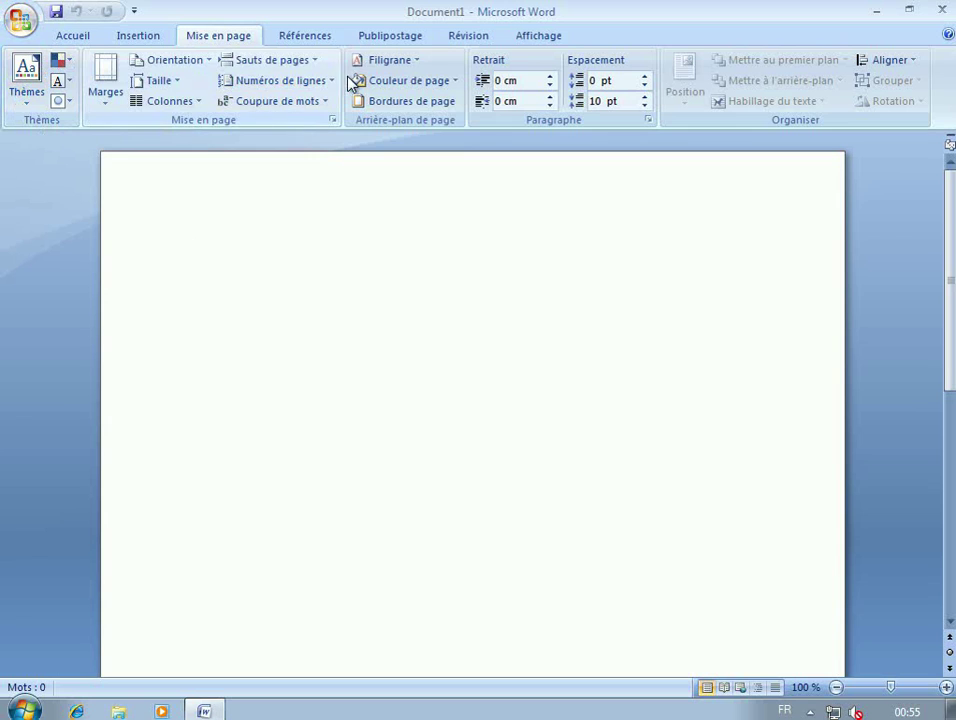
pyautogui.click(320, 36)
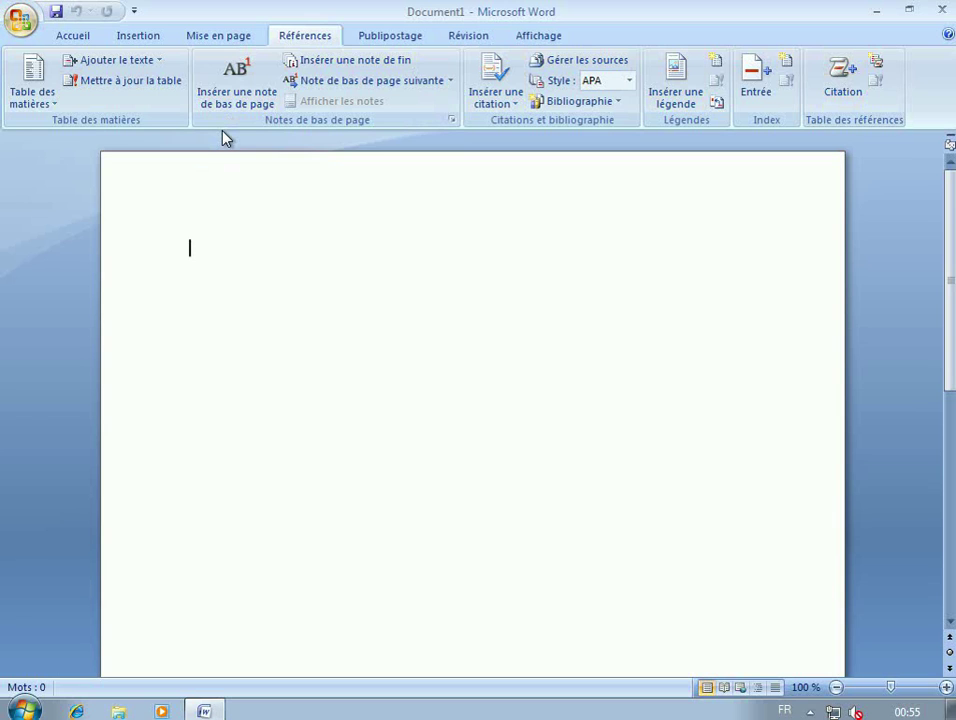
pyautogui.click(372, 40)
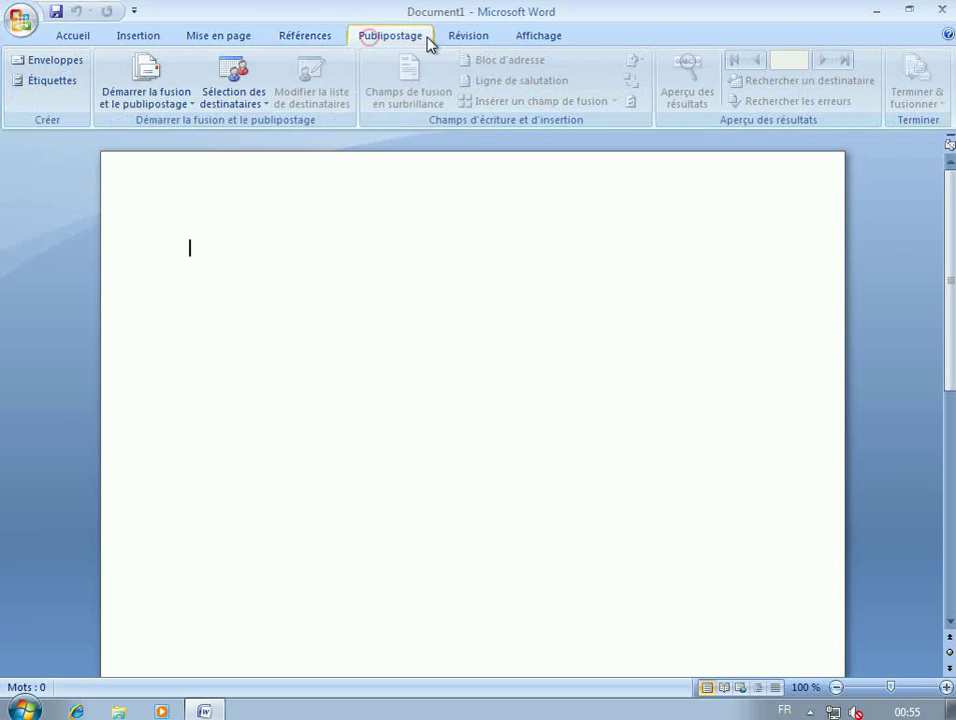
pyautogui.click(467, 40)
pyautogui.click(535, 38)
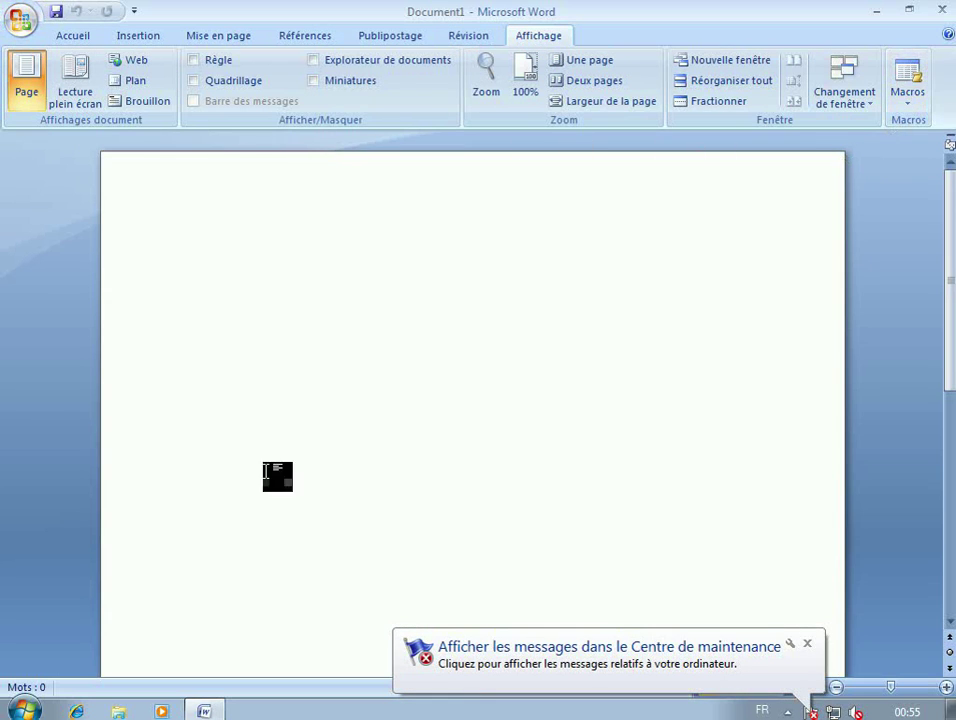
pyautogui.click(808, 644)
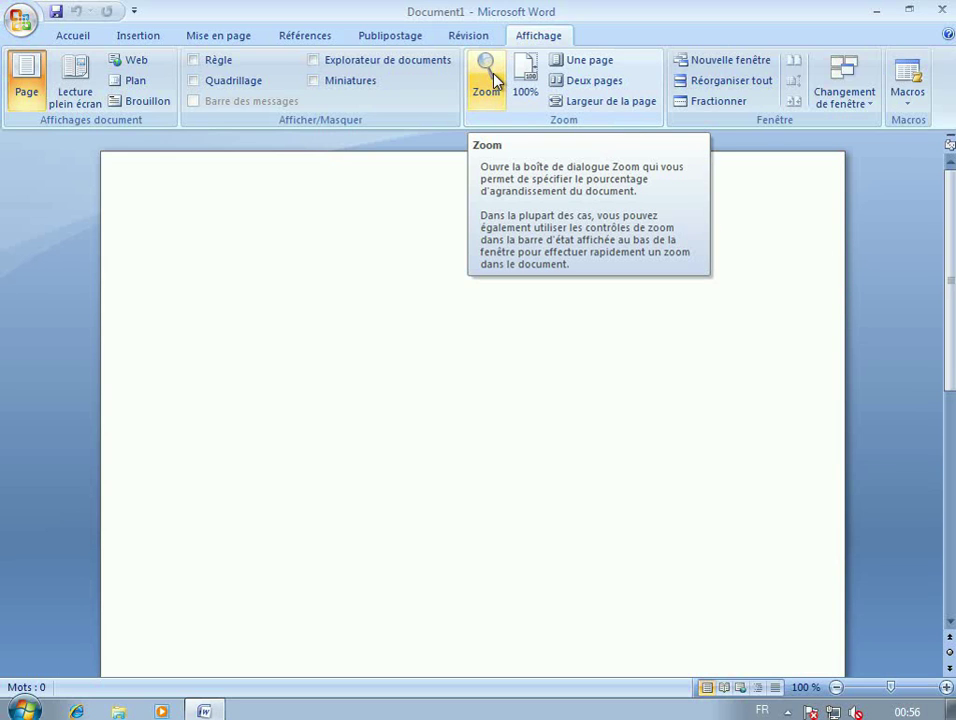
# Step: Set the document's zoom factor to 200 %
pyautogui.click(515, 30)
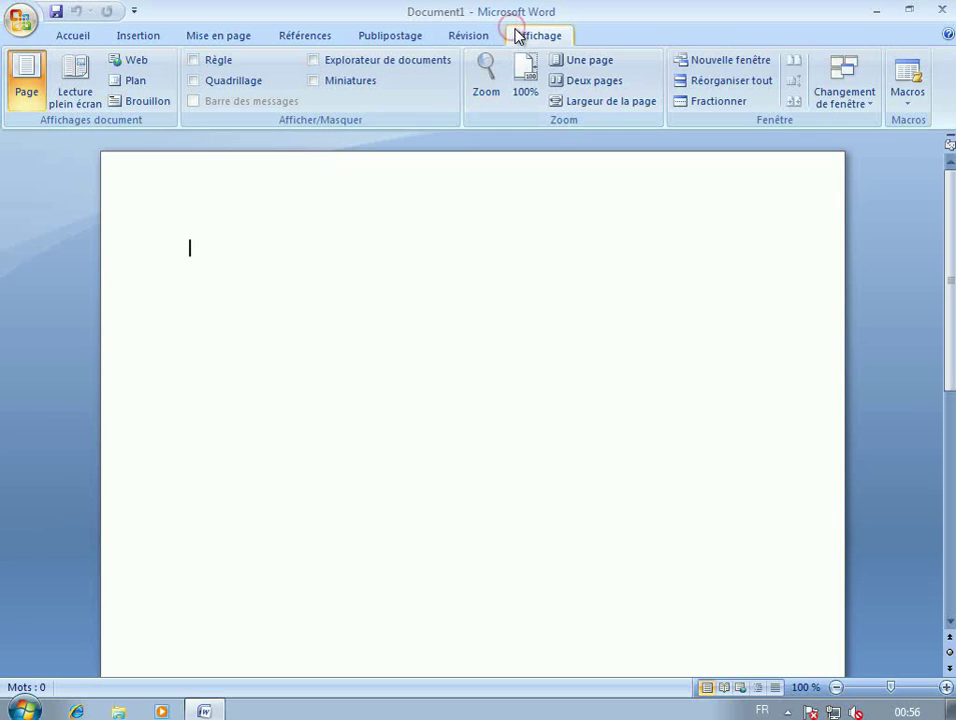
pyautogui.click(492, 94)
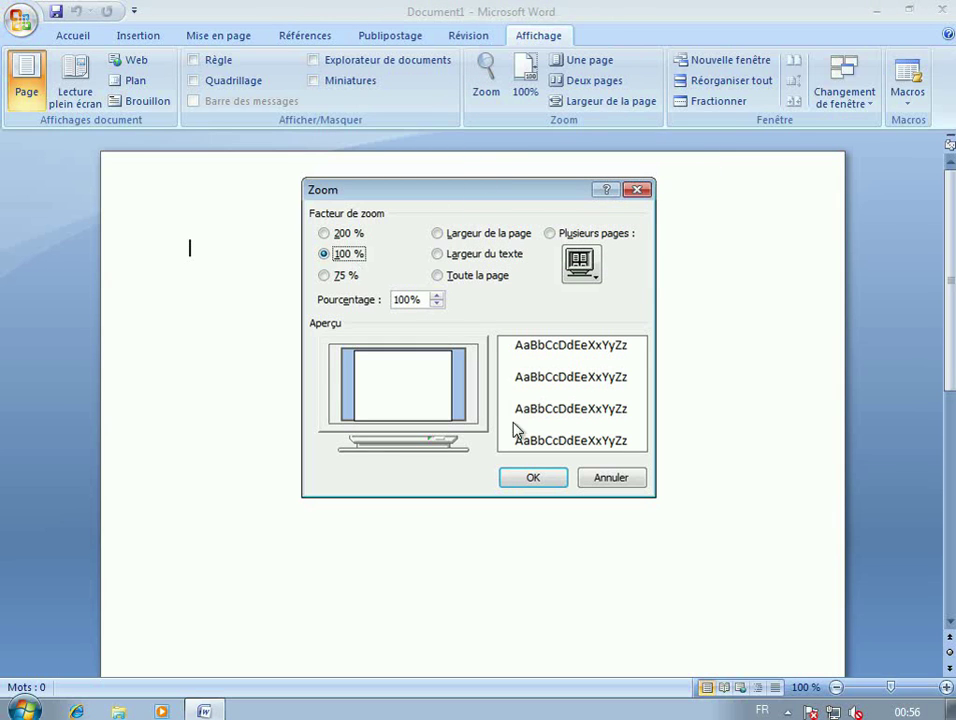
pyautogui.click(530, 475)
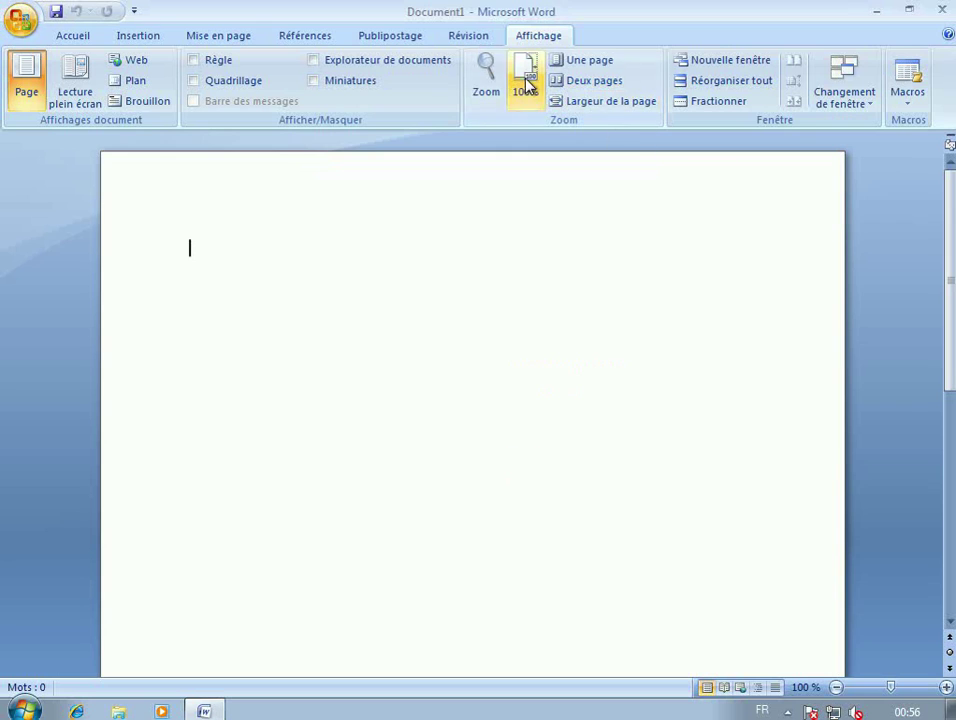
pyautogui.click(492, 82)
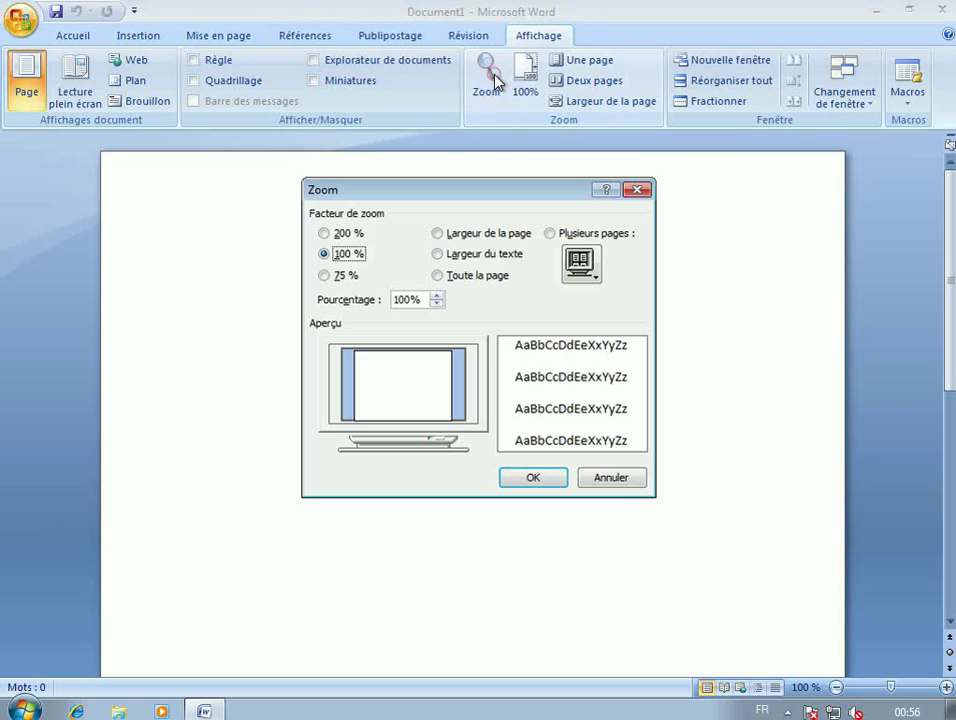
pyautogui.click(340, 235)
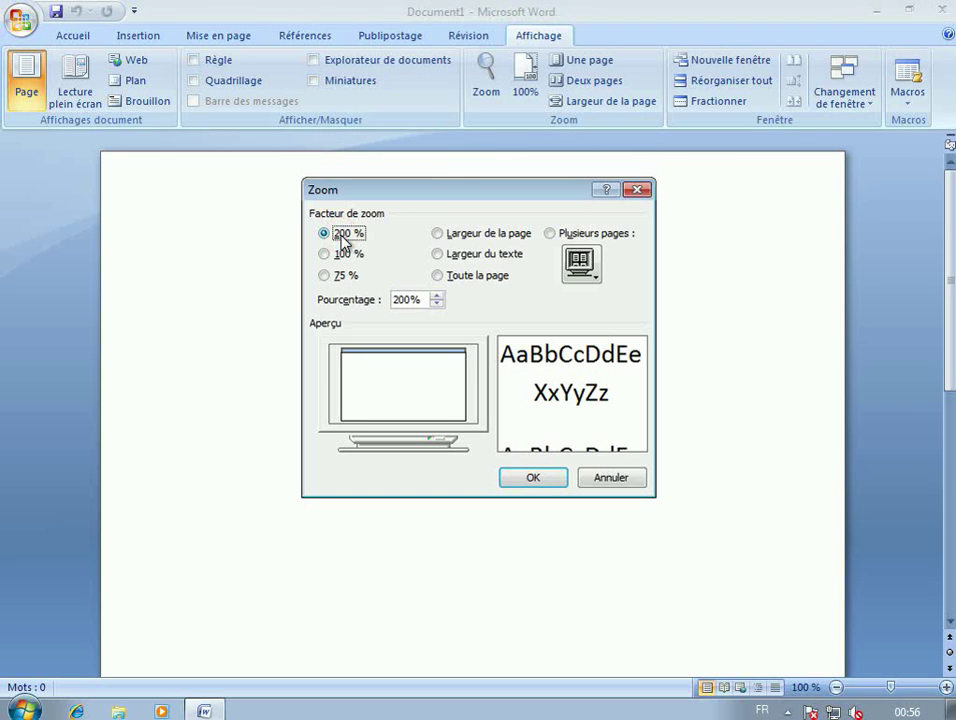
pyautogui.click(518, 478)
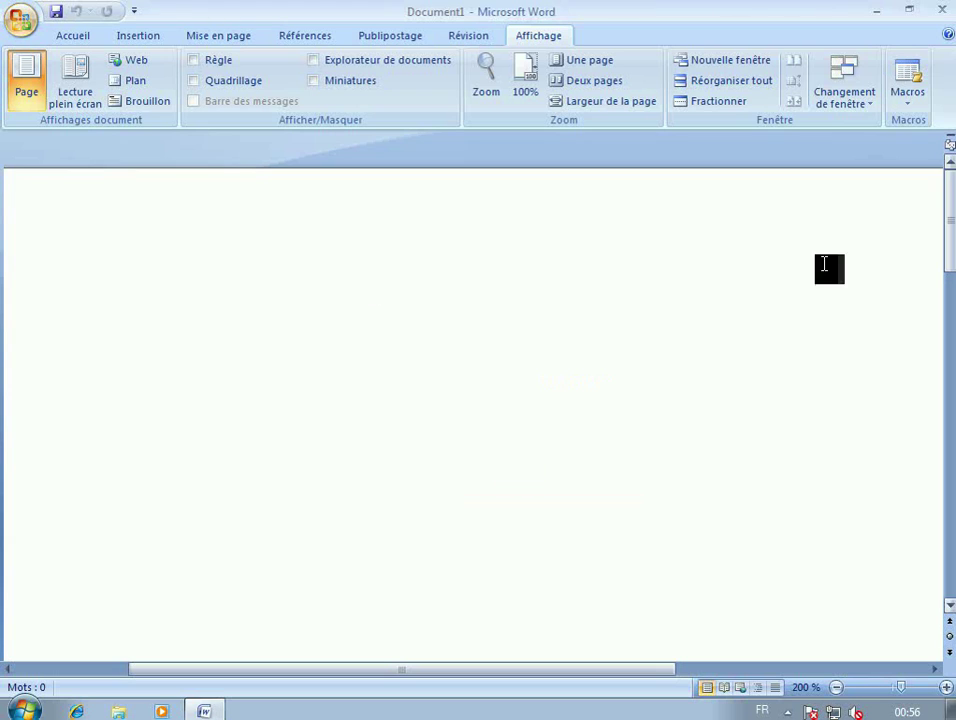
# Step: Set the document's zoom factor to 75 %, and restore it to 100 %
pyautogui.click(486, 82)
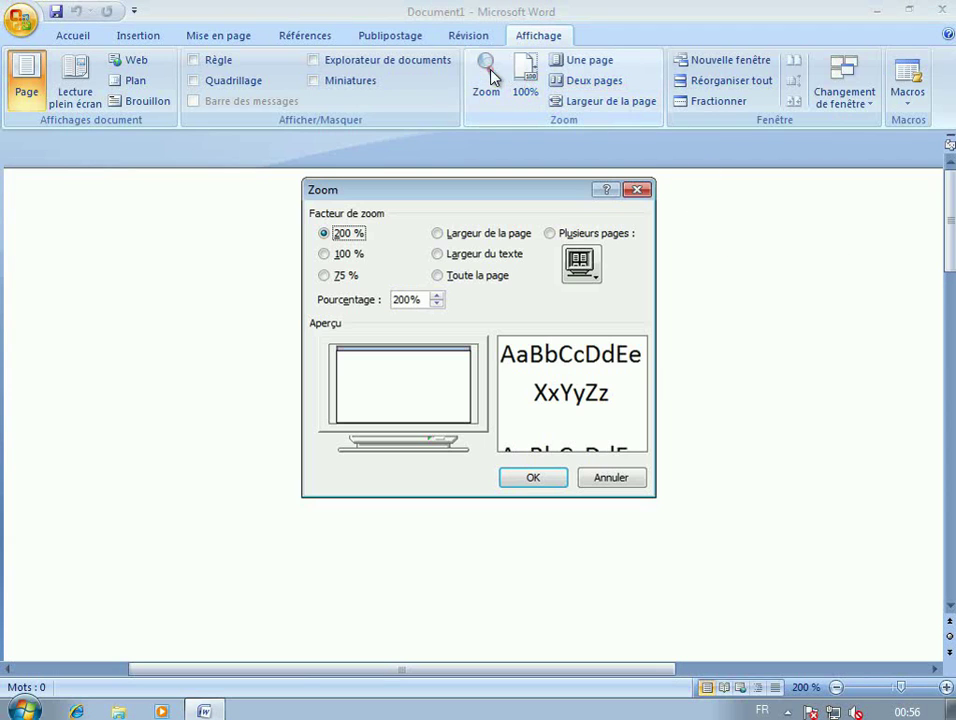
pyautogui.click(341, 278)
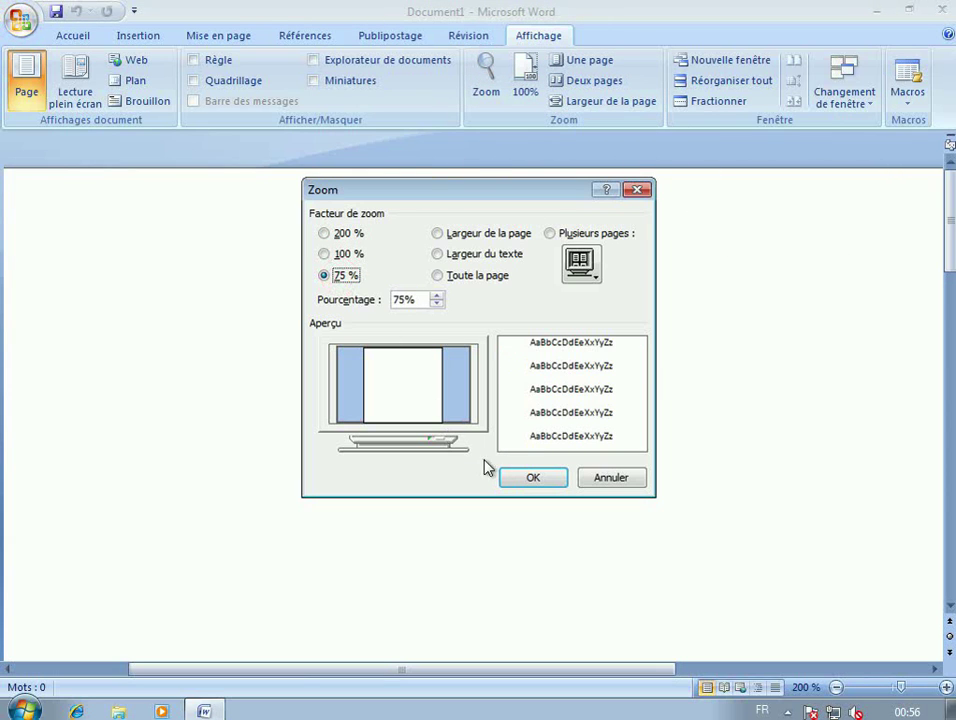
pyautogui.click(510, 479)
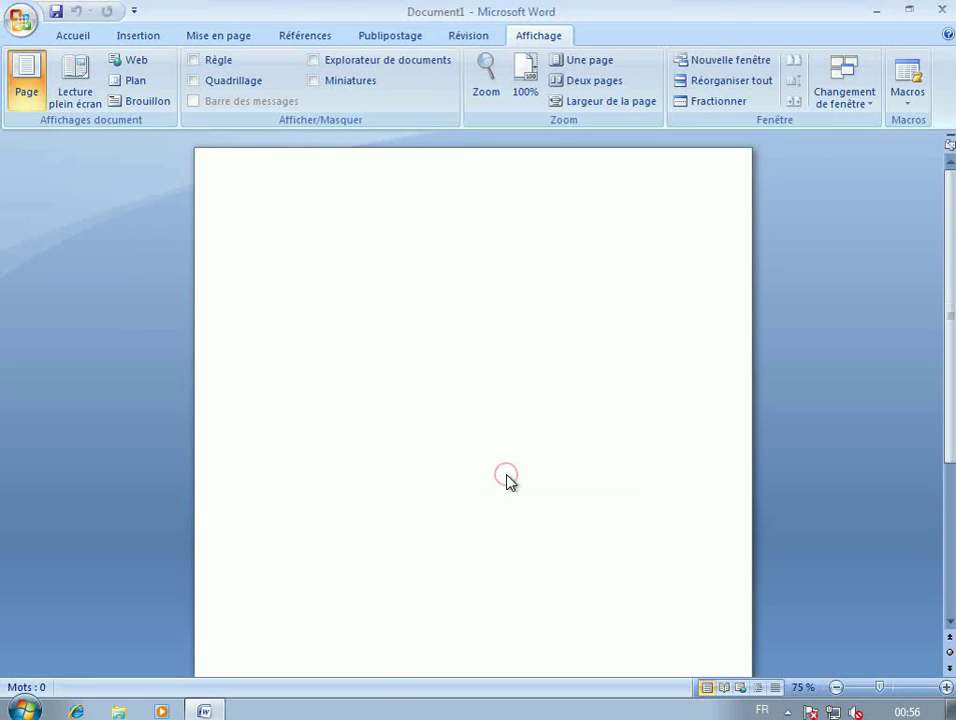
pyautogui.click(525, 92)
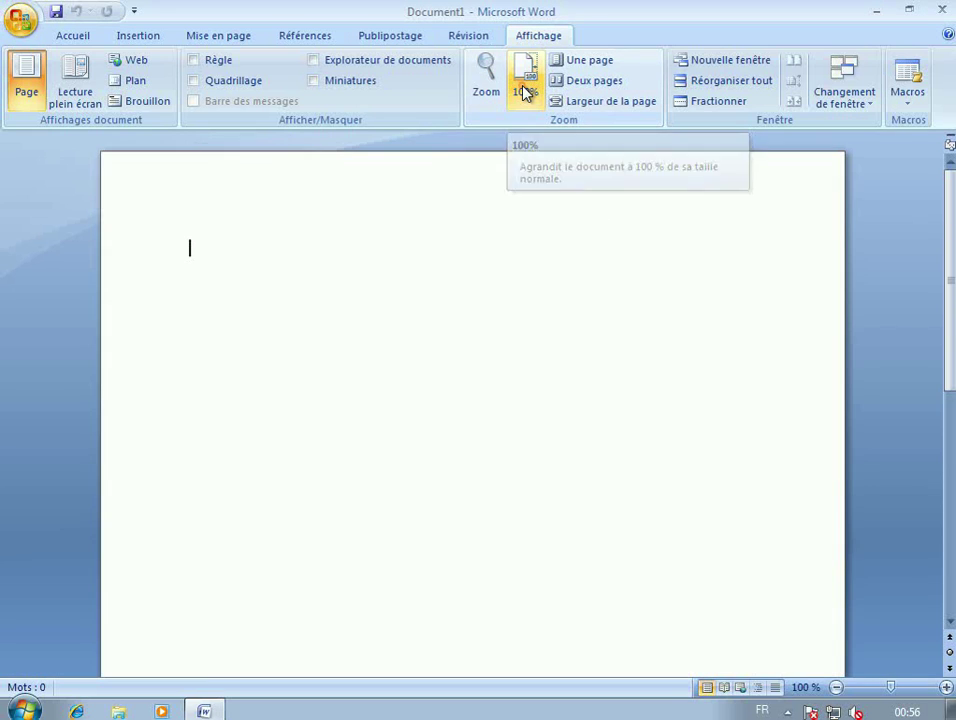
# Step: Zoom the document to show one whole page, and switch to the two-page zoom
pyautogui.click(604, 72)
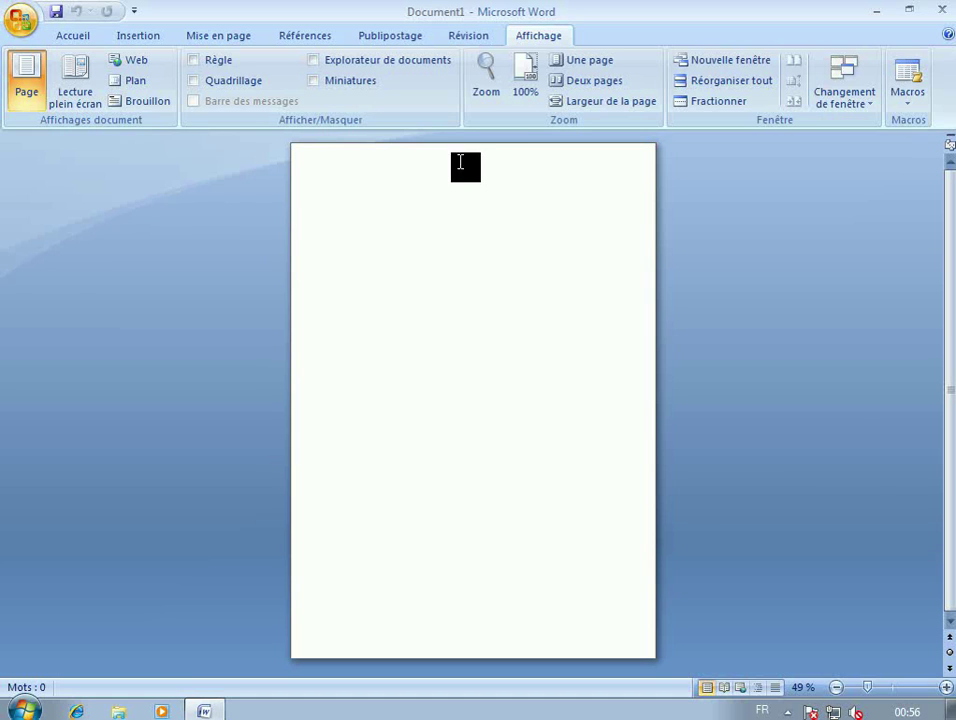
pyautogui.click(597, 84)
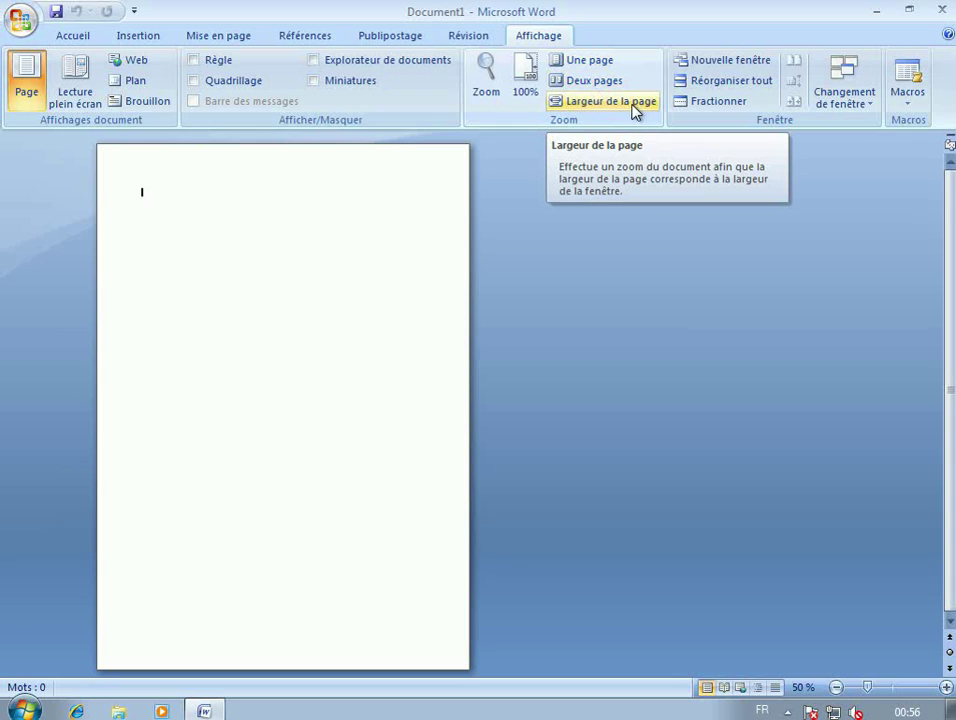
# Step: Fit the document to the page width, comparing it with the 100 % zoom before keeping the page-width fit
pyautogui.click(577, 105)
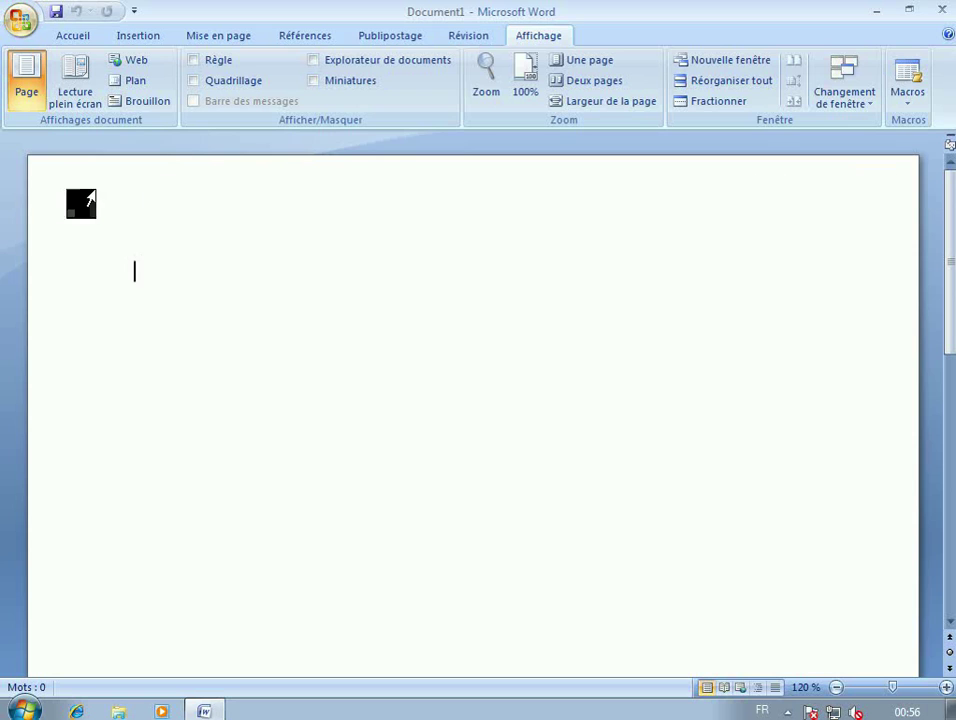
pyautogui.click(593, 106)
pyautogui.click(538, 88)
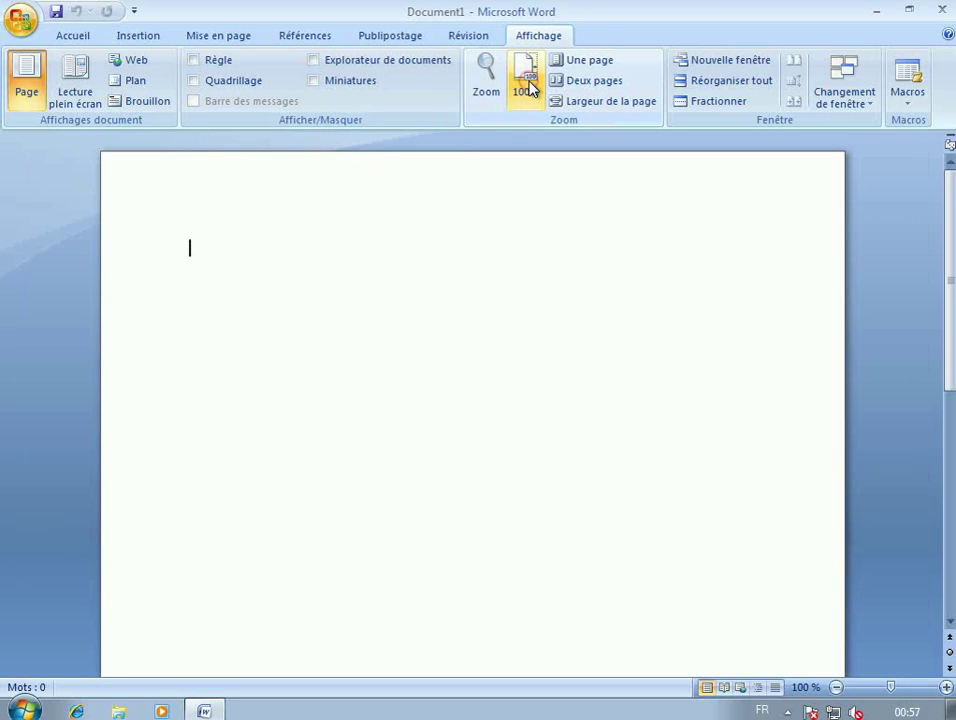
pyautogui.click(588, 110)
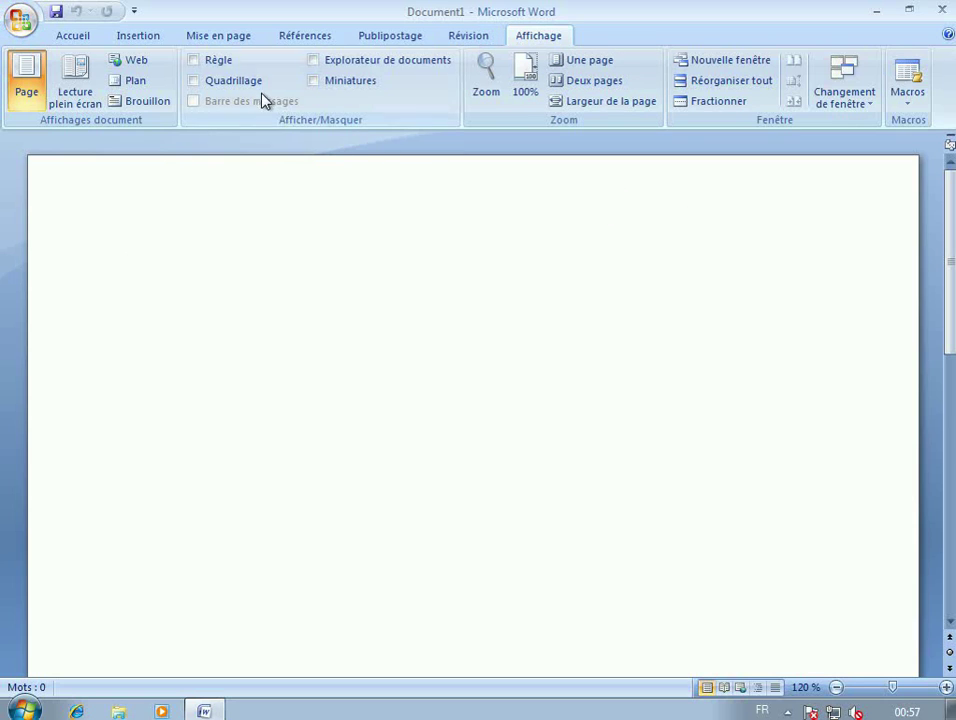
# Step: Display the rulers around the document, toggling them off and on and leaving them shown
pyautogui.click(194, 60)
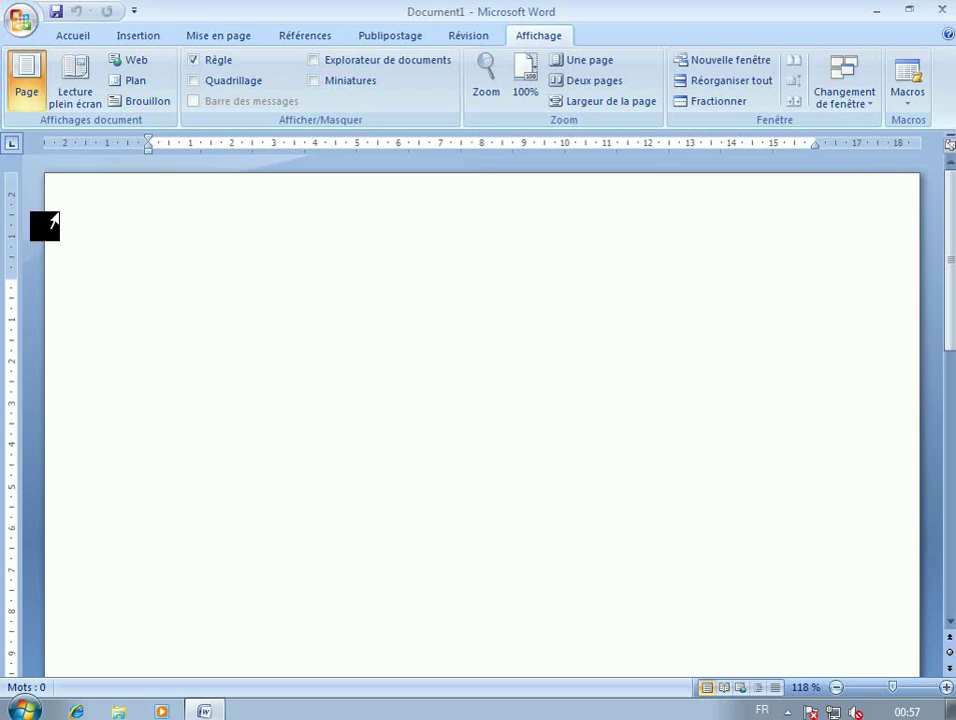
pyautogui.click(195, 62)
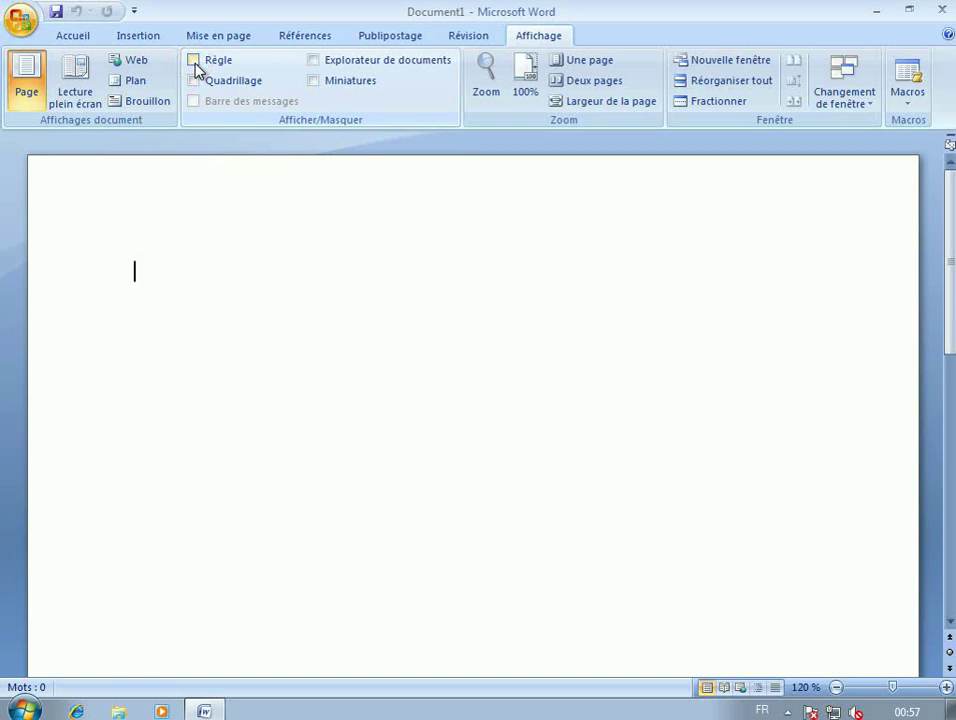
pyautogui.click(195, 62)
pyautogui.click(195, 62)
pyautogui.click(195, 62)
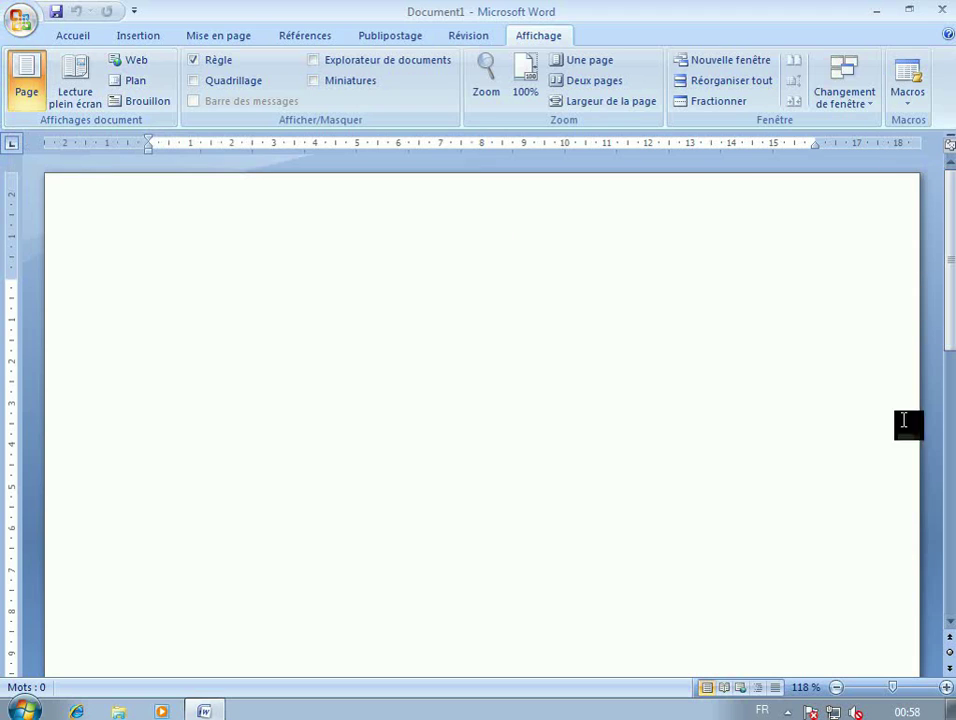
# Step: Switch the document to the full-screen reading view
pyautogui.click(90, 88)
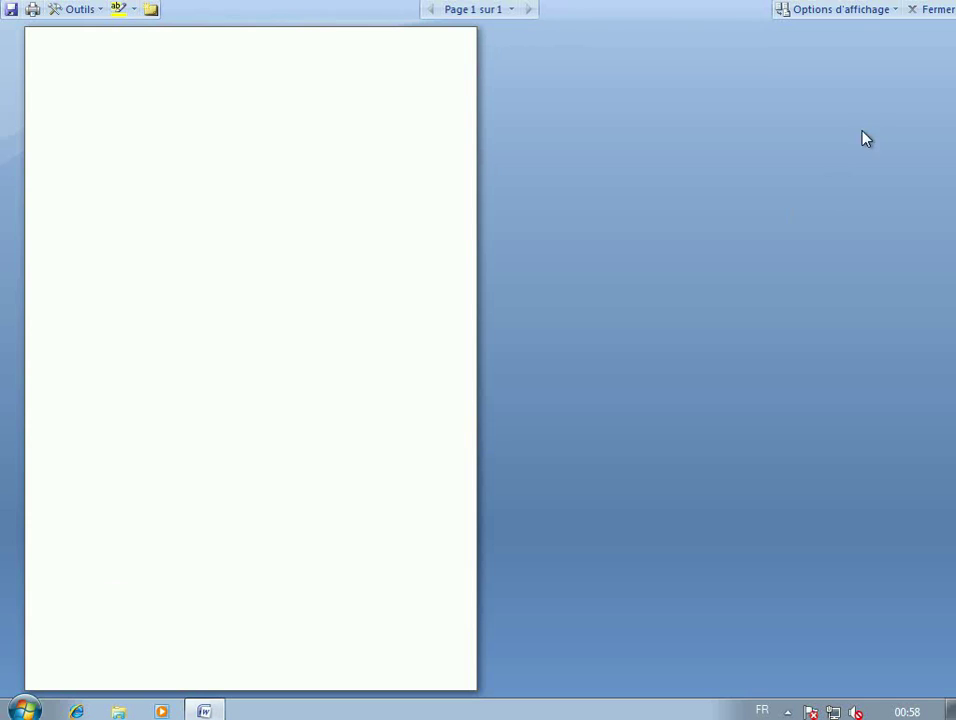
# Step: Leave the full-screen reading view and return to the page layout view
pyautogui.click(933, 13)
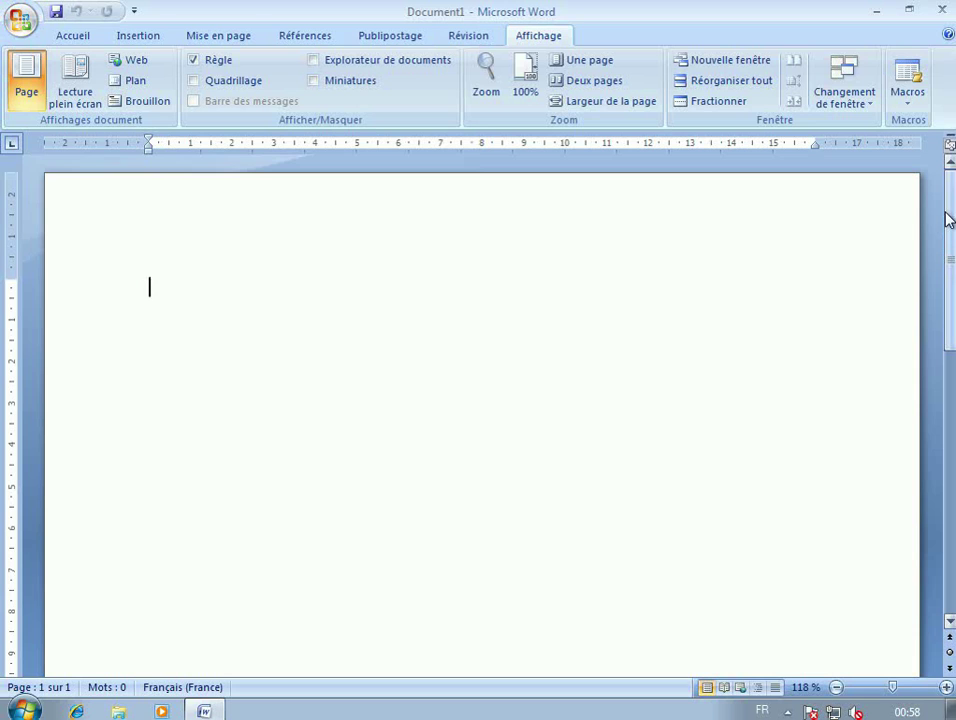
pyautogui.moveTo(951, 222); pyautogui.dragTo(953, 253)
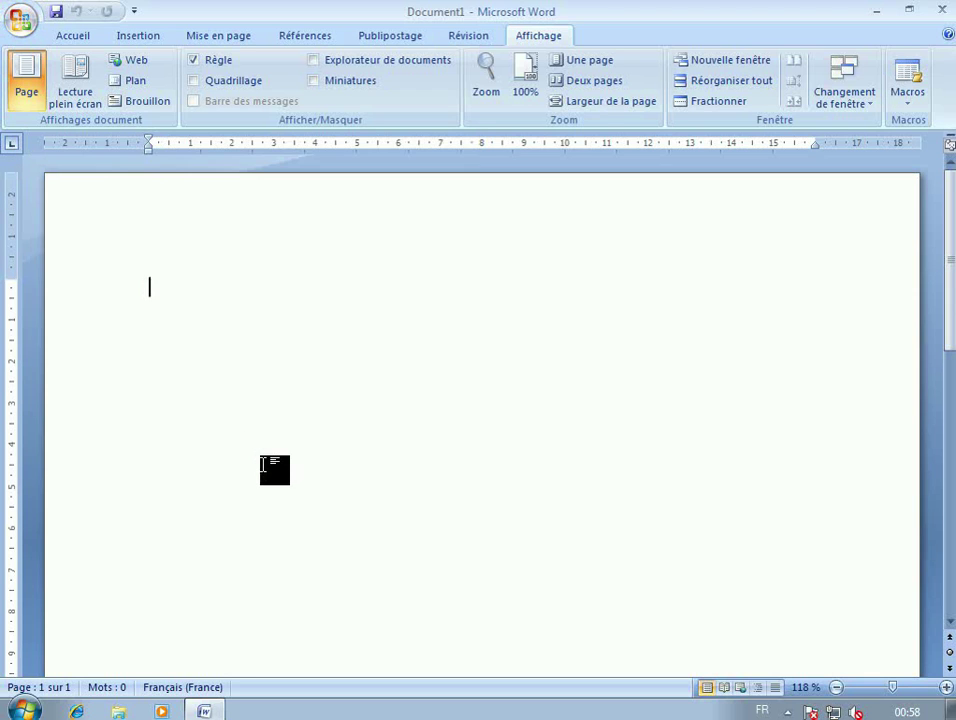
# Step: Fill the document with single-letter "D" lines until the text runs onto a second page
pyautogui.write('D')
pyautogui.press('Return')
pyautogui.write('D')
pyautogui.press('Return')
pyautogui.write('dd')
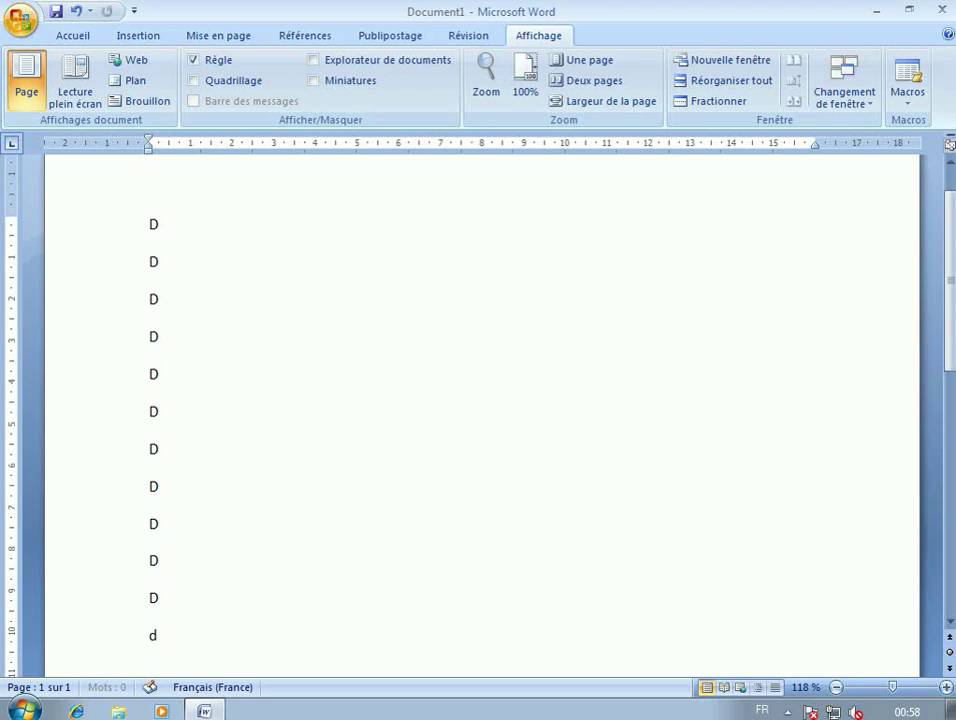
pyautogui.write(' d d d d d d d d d d d d')
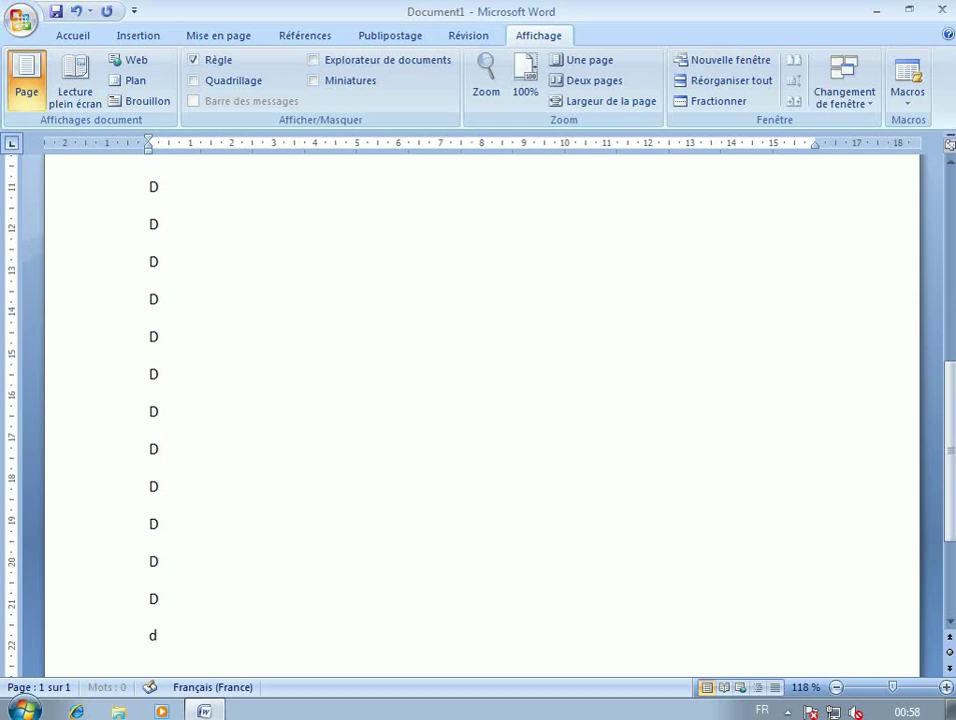
pyautogui.press('Return')
pyautogui.write('d')
pyautogui.press('Return')
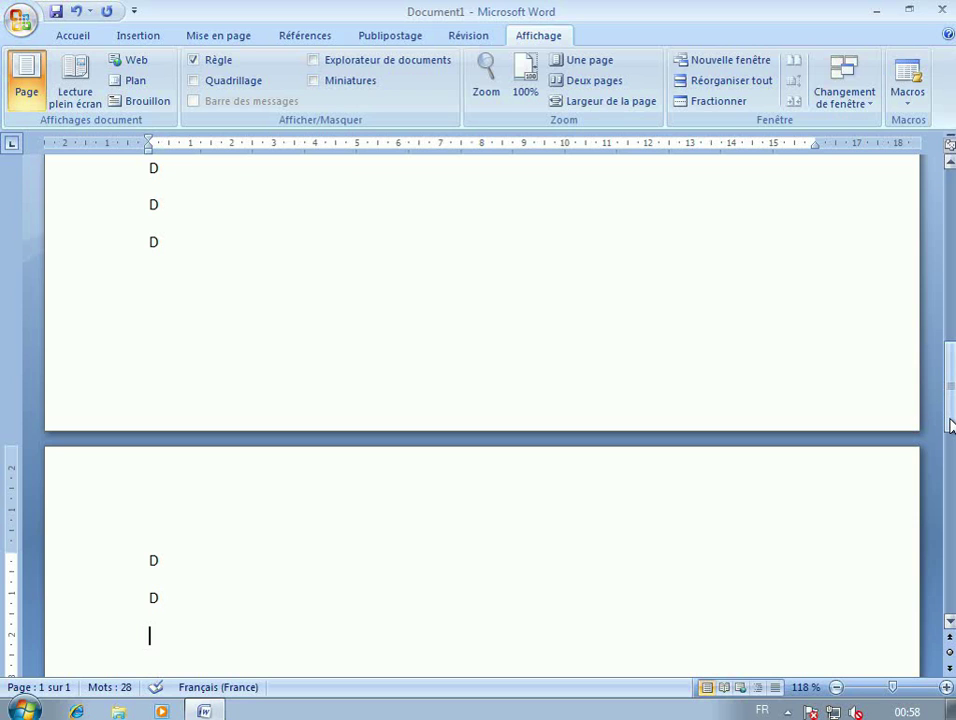
# Step: Look through both pages of the document from start to end, and return to the beginning of the first page
pyautogui.moveTo(951, 425); pyautogui.dragTo(952, 553)
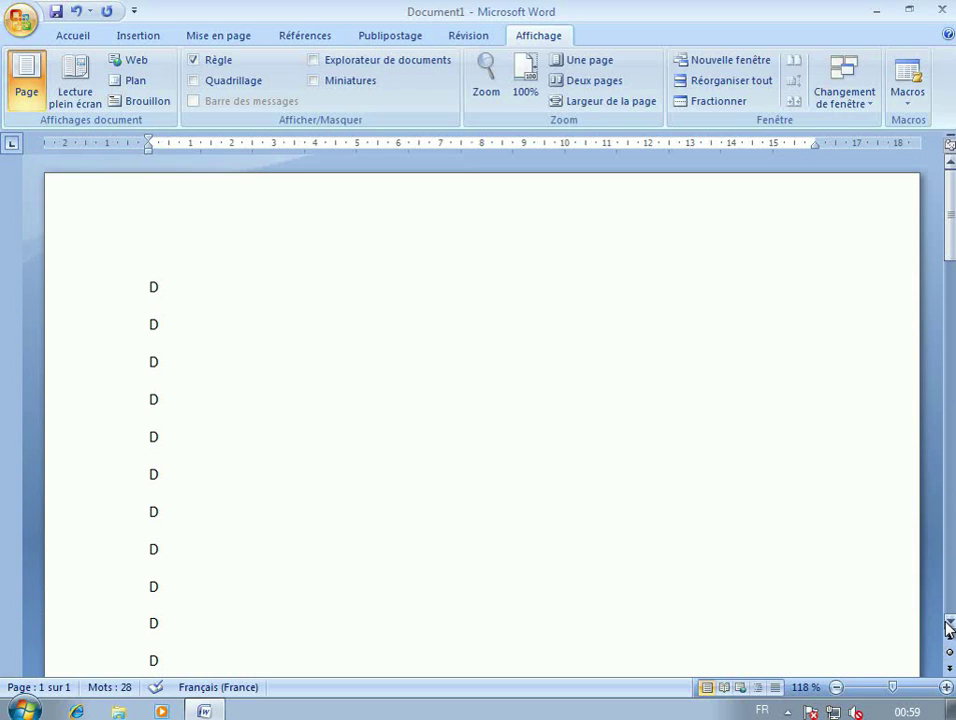
pyautogui.moveTo(950, 625); pyautogui.dragTo(950, 625)
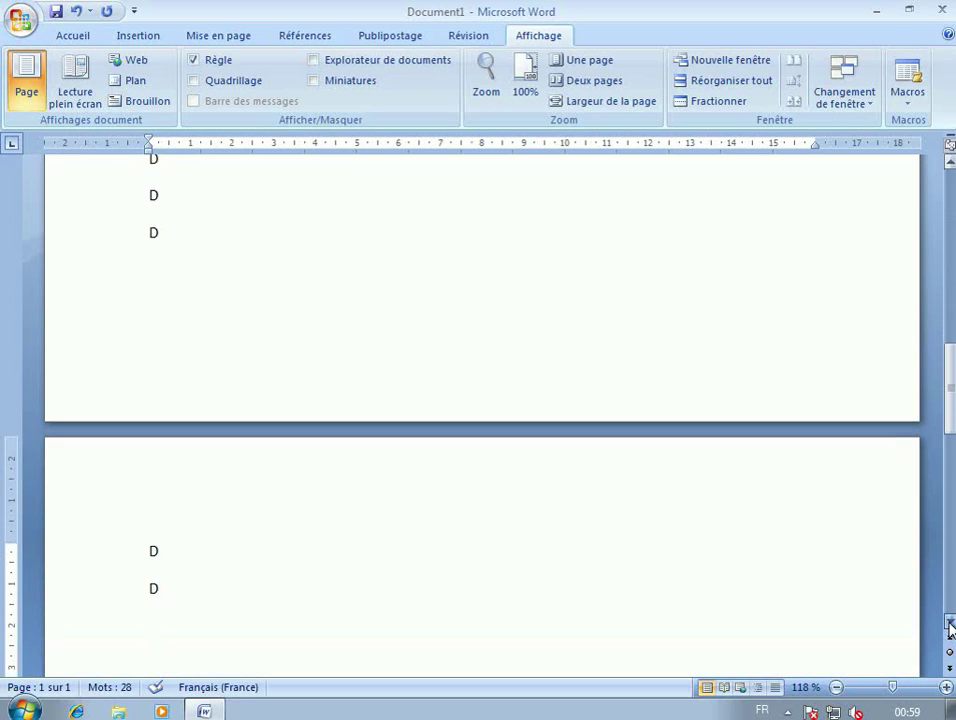
pyautogui.click(949, 166)
pyautogui.moveTo(949, 166); pyautogui.dragTo(949, 166)
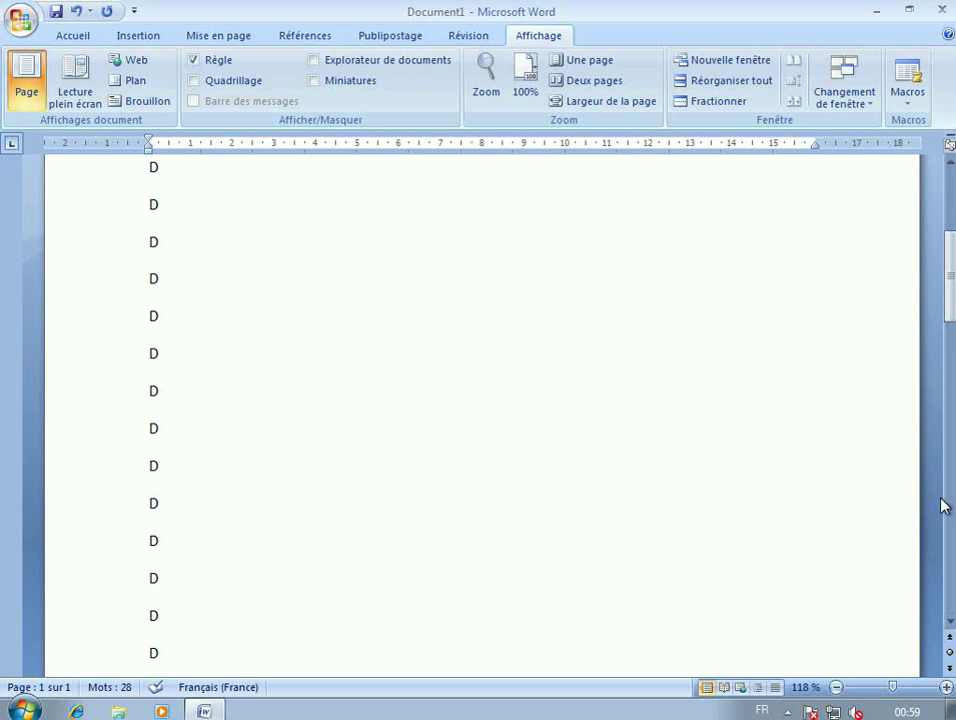
pyautogui.click(950, 560)
pyautogui.click(950, 560)
pyautogui.click(950, 560)
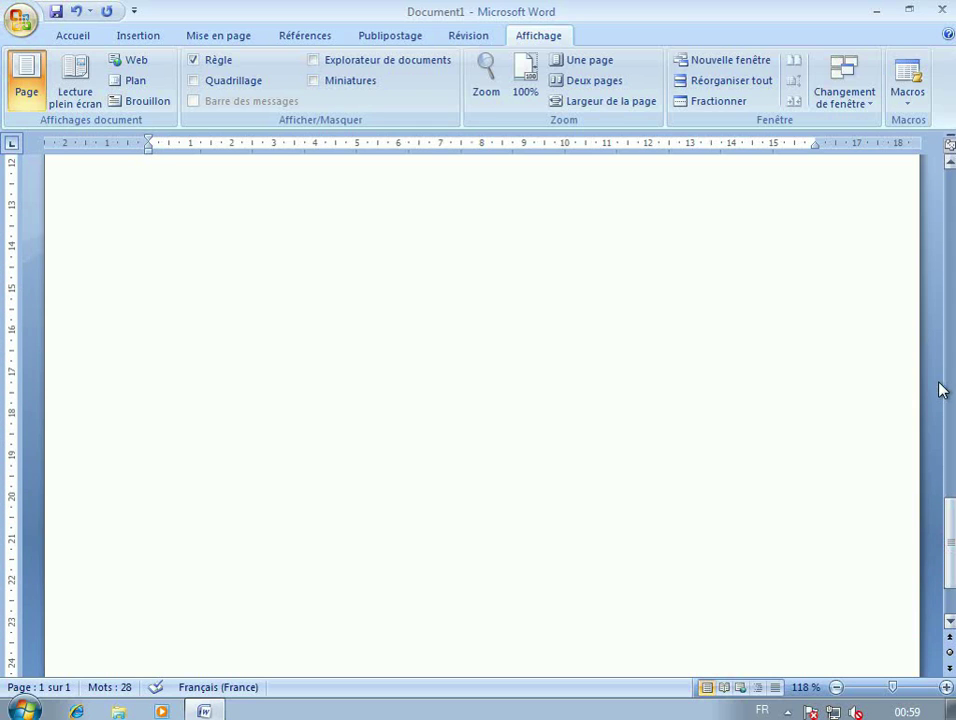
pyautogui.click(952, 318)
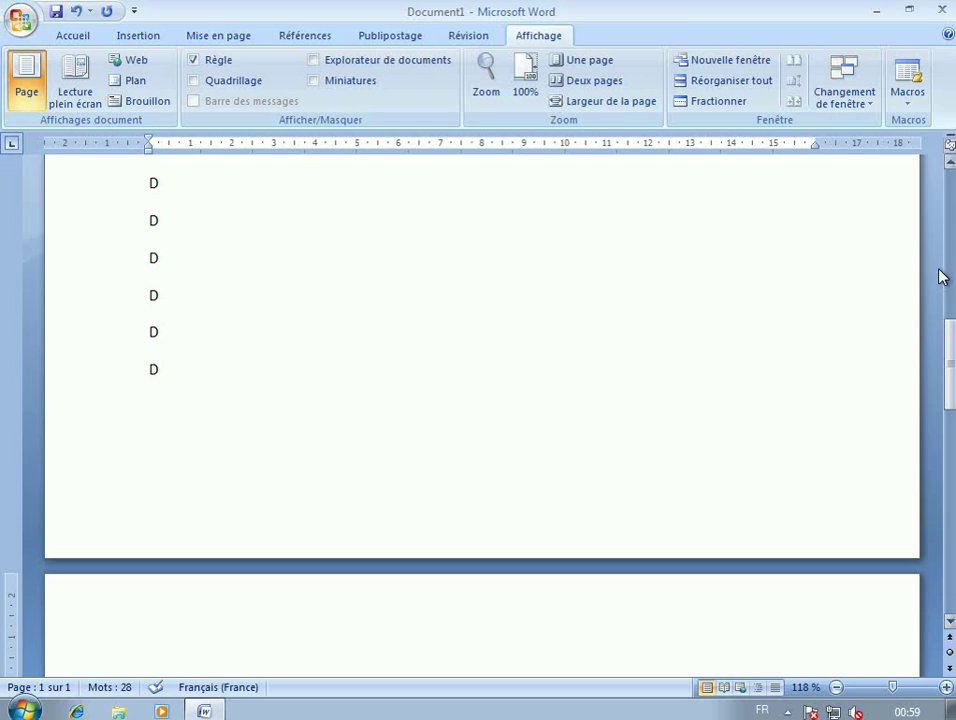
pyautogui.moveTo(952, 276); pyautogui.dragTo(926, 203)
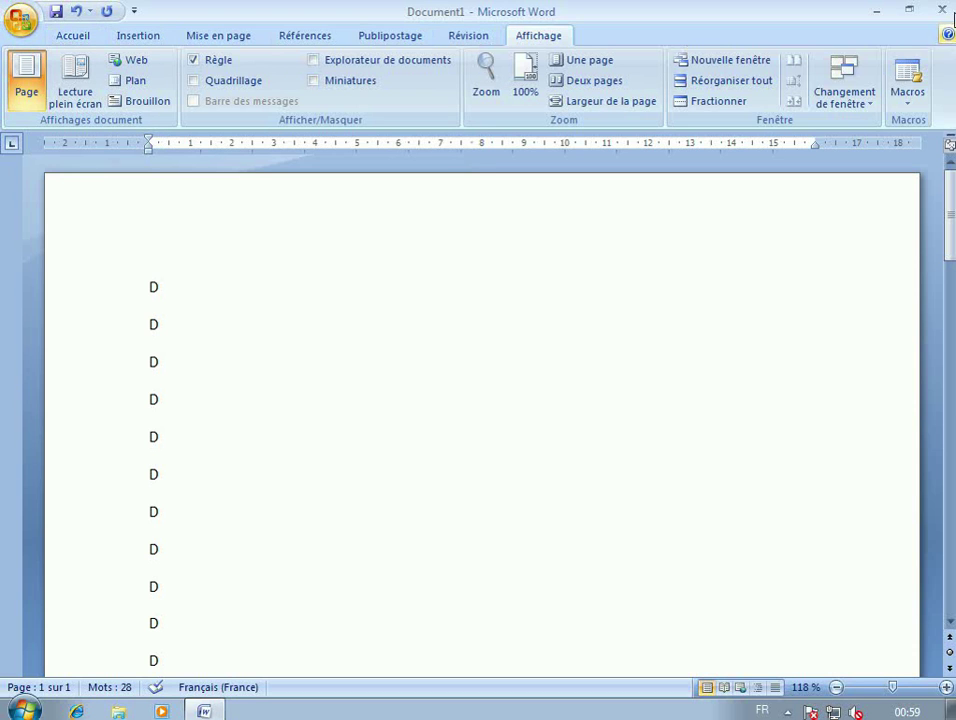
# Step: Close Word without saving the document
pyautogui.click(941, 10)
pyautogui.click(495, 400)
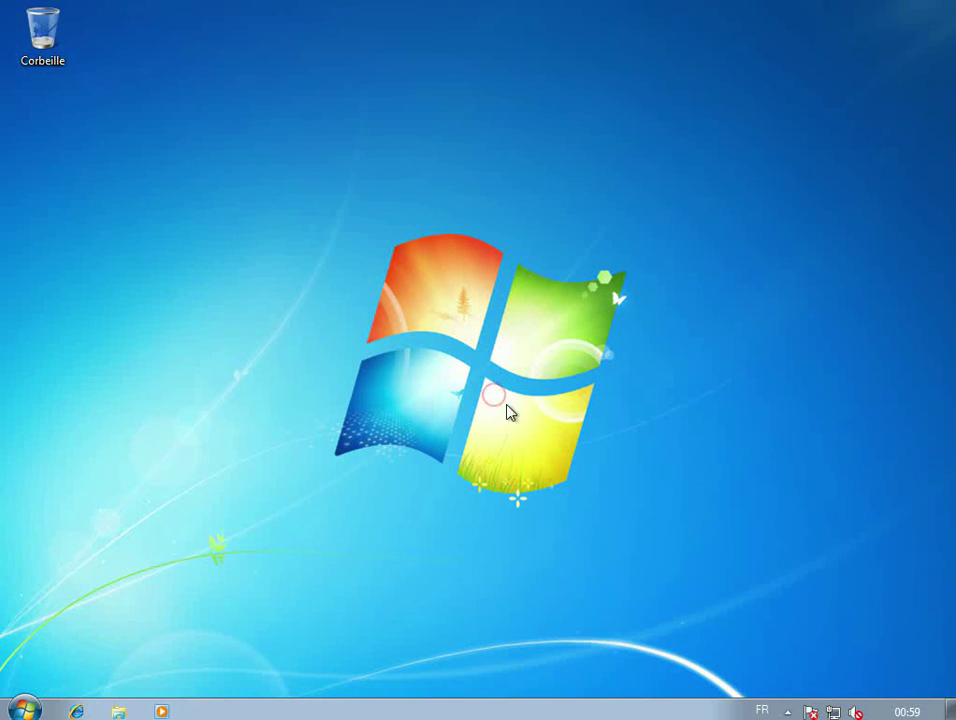
# Step: Locate Microsoft Office Word 2007 in the Microsoft Office program folder, and launch it from the recent programs
pyautogui.click(24, 711)
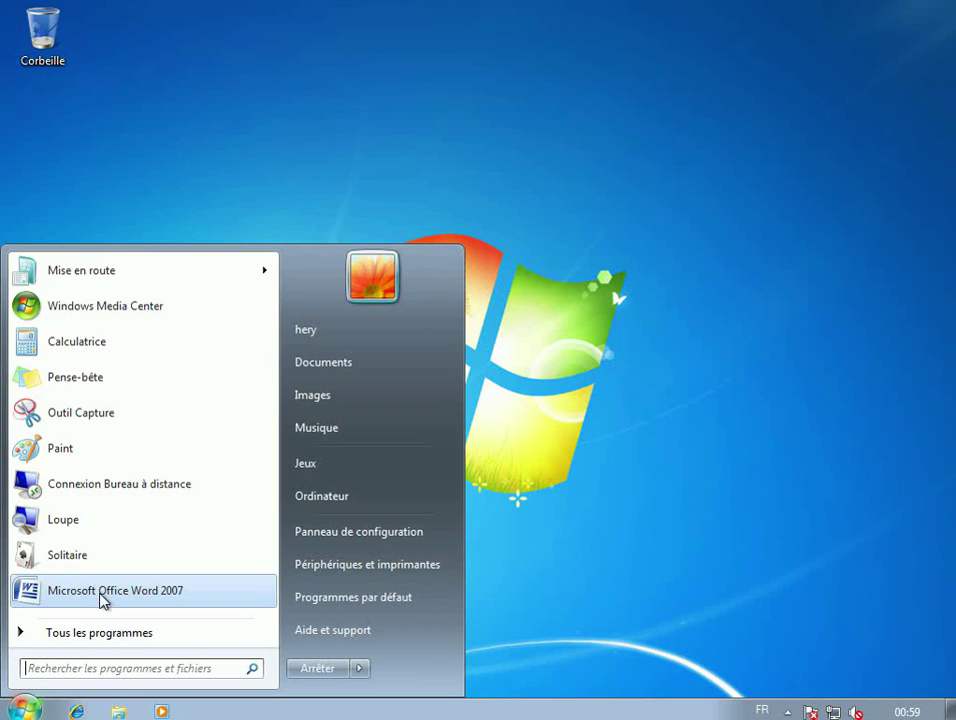
pyautogui.click(674, 570)
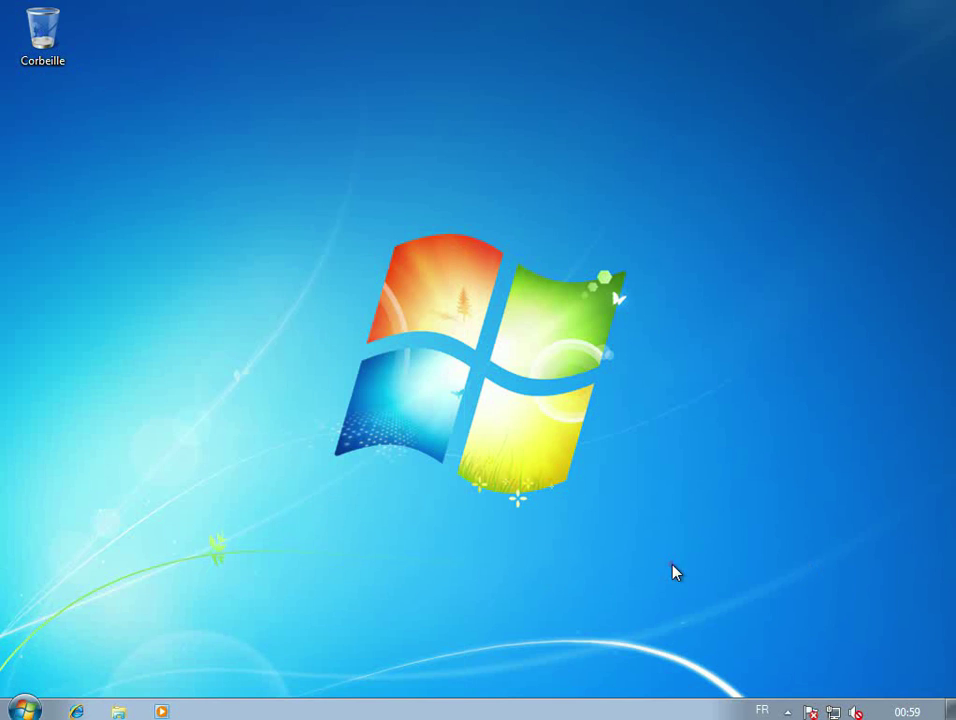
pyautogui.click(27, 709)
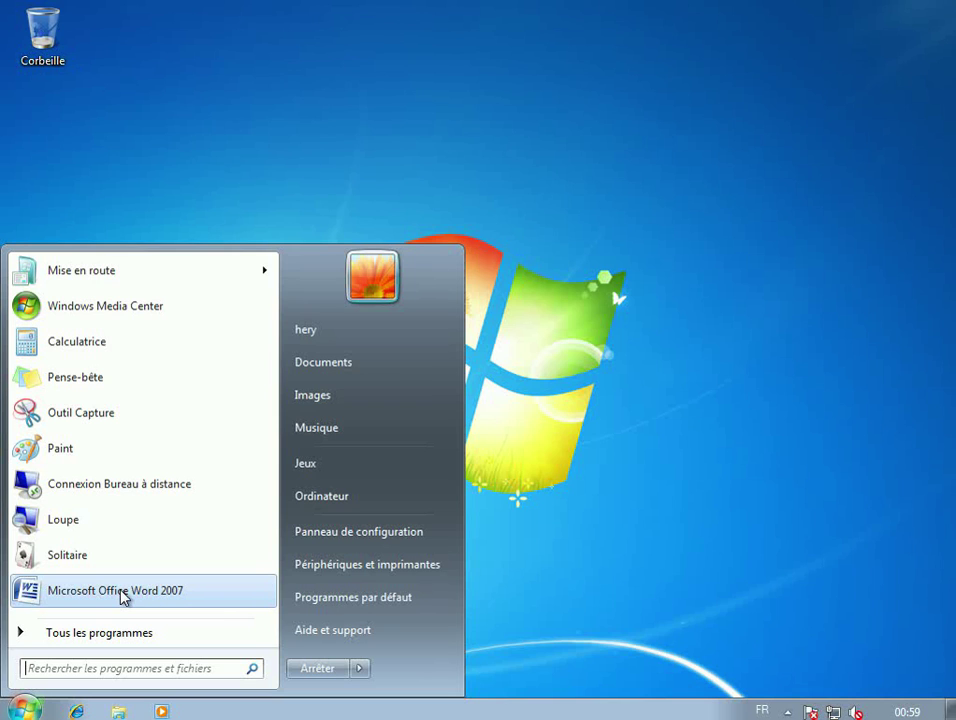
pyautogui.click(115, 627)
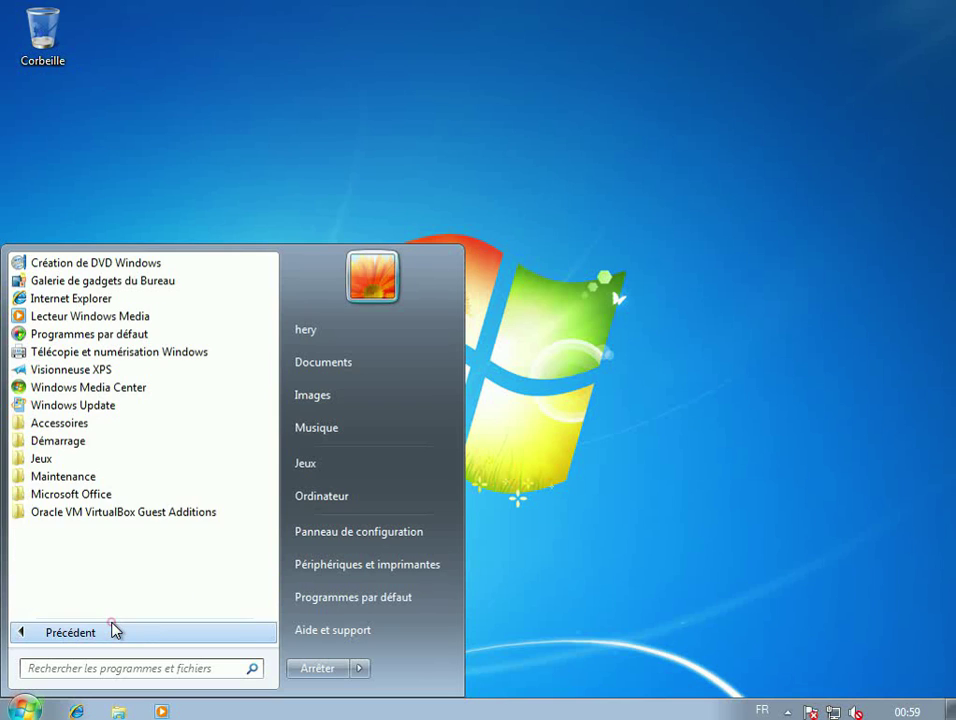
pyautogui.click(106, 494)
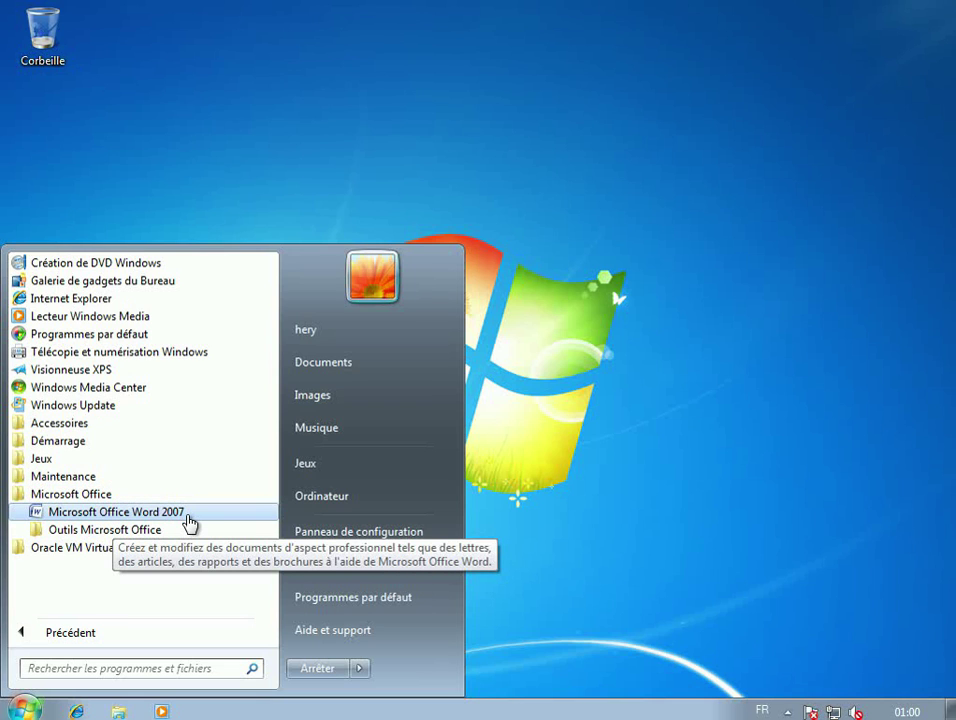
pyautogui.click(68, 634)
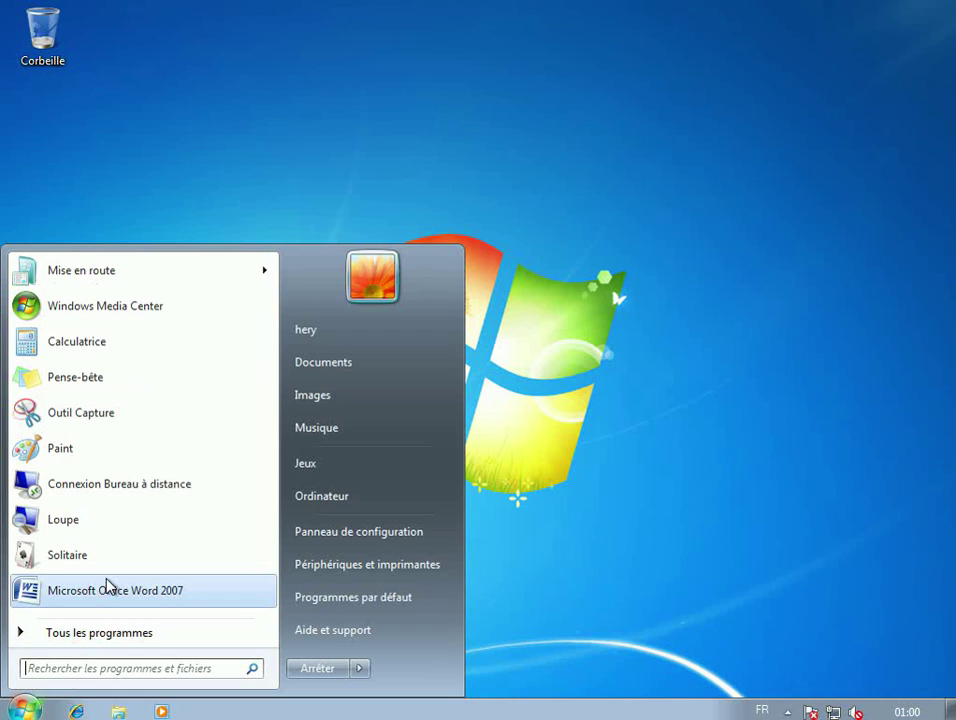
pyautogui.click(106, 591)
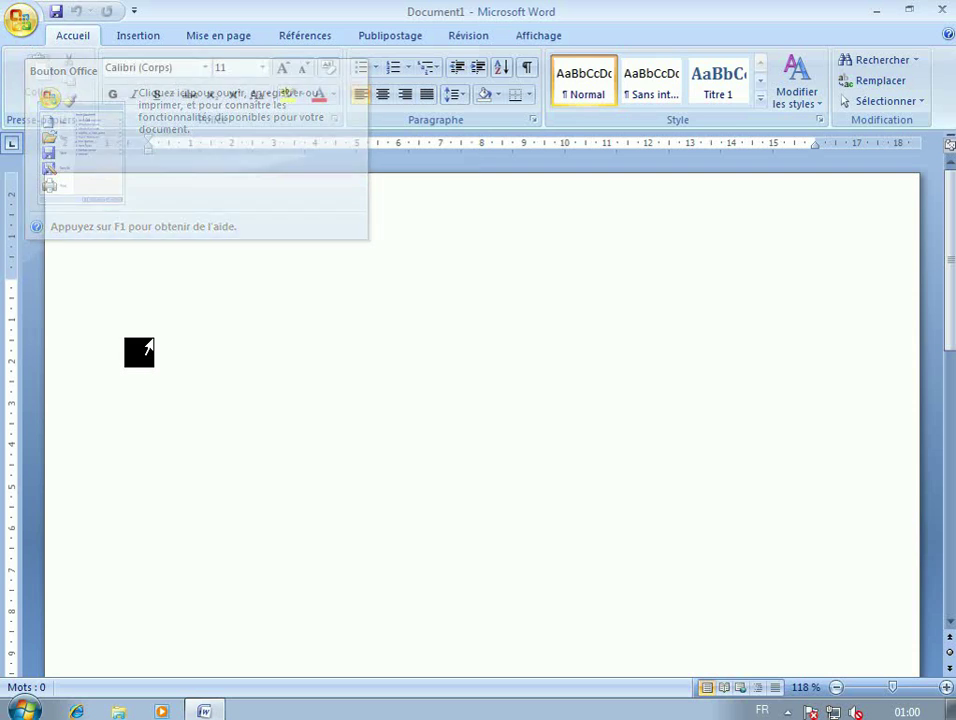
# Step: Start creating a new document and browse the online template categories, including Ordres du jour, Blanc, Cartes and Étudiant
pyautogui.click(22, 20)
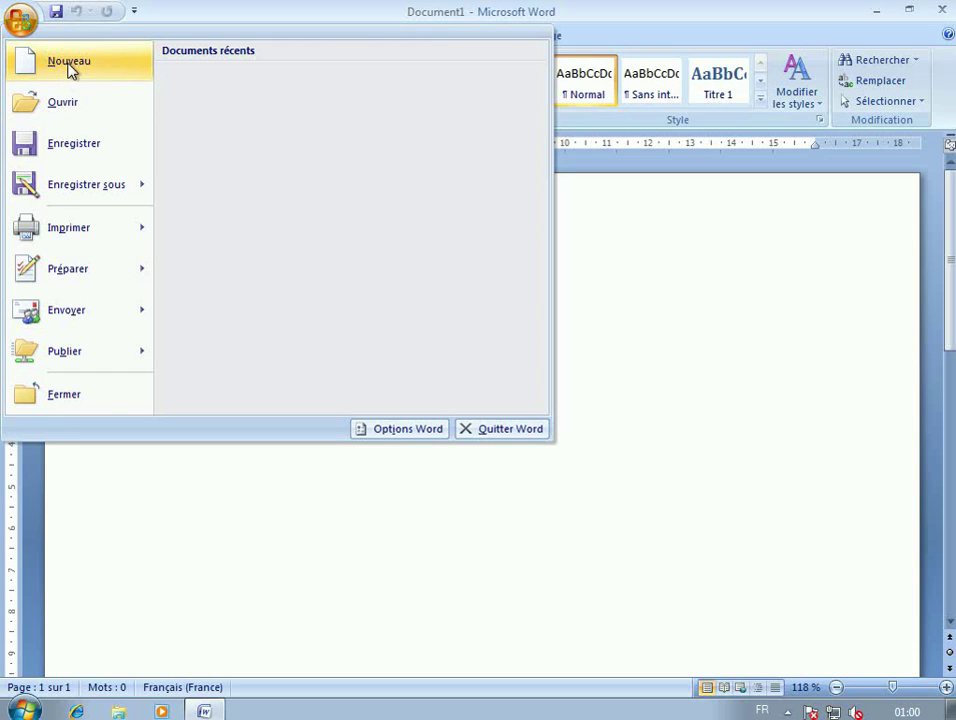
pyautogui.click(69, 63)
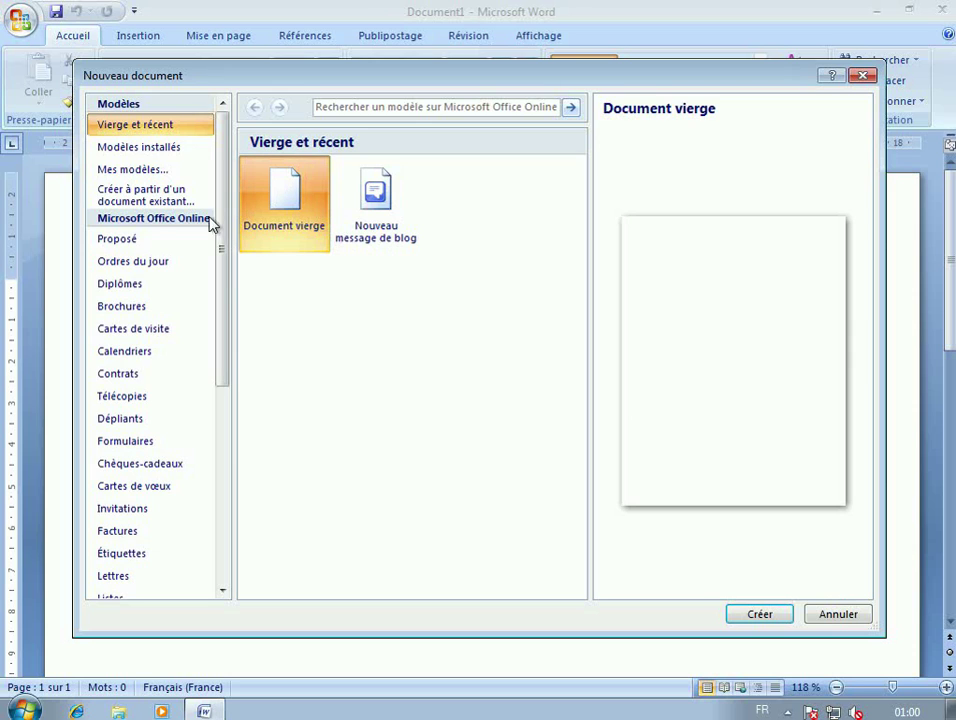
pyautogui.click(152, 237)
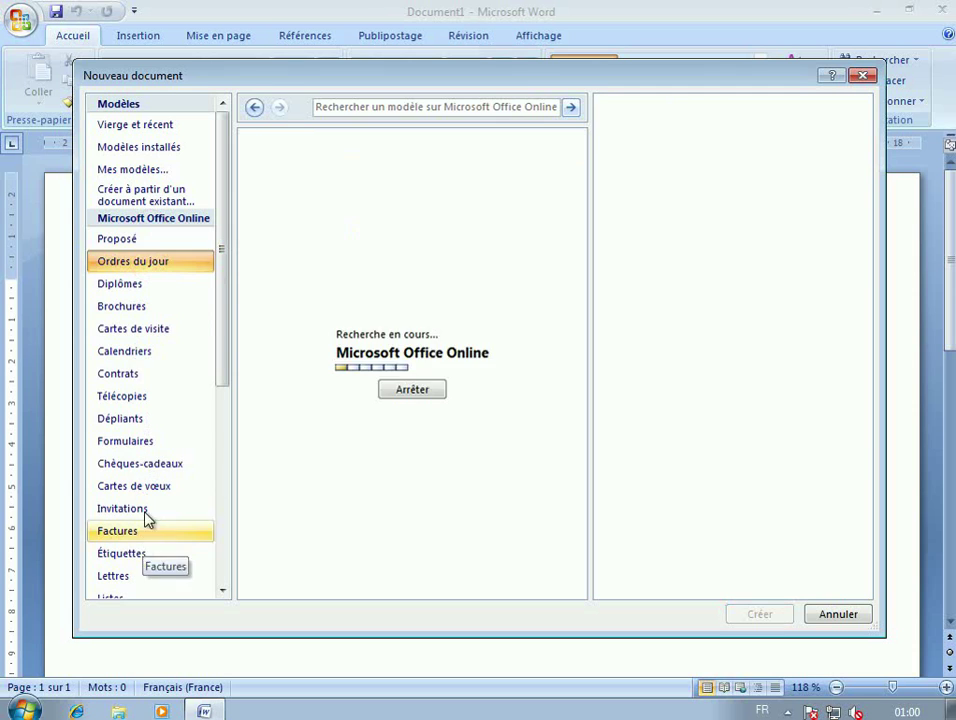
pyautogui.click(160, 268)
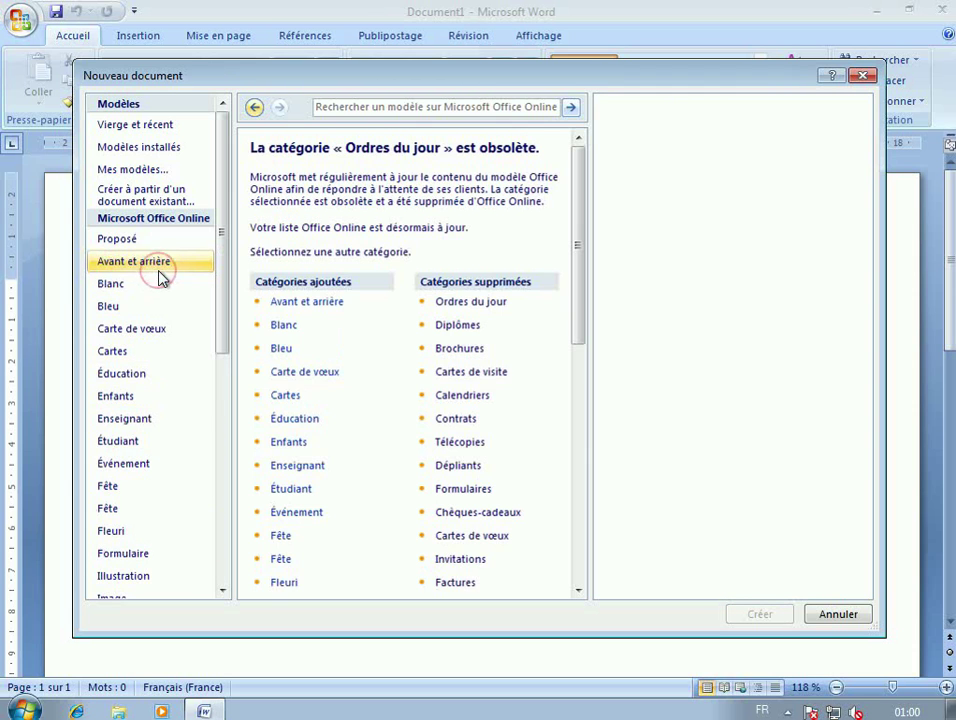
pyautogui.click(141, 286)
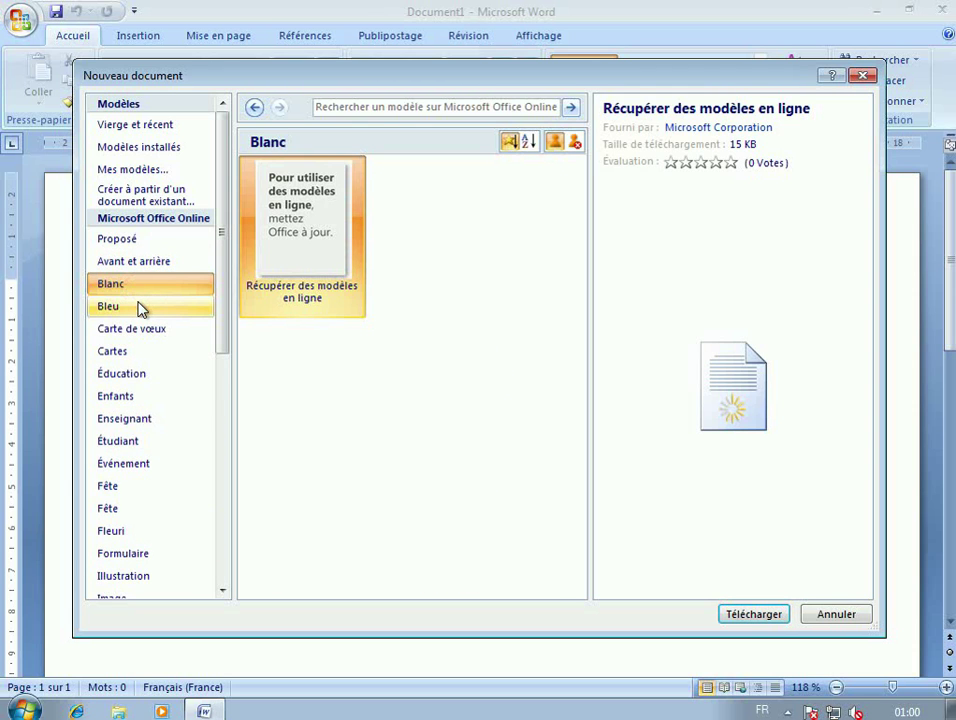
pyautogui.click(131, 354)
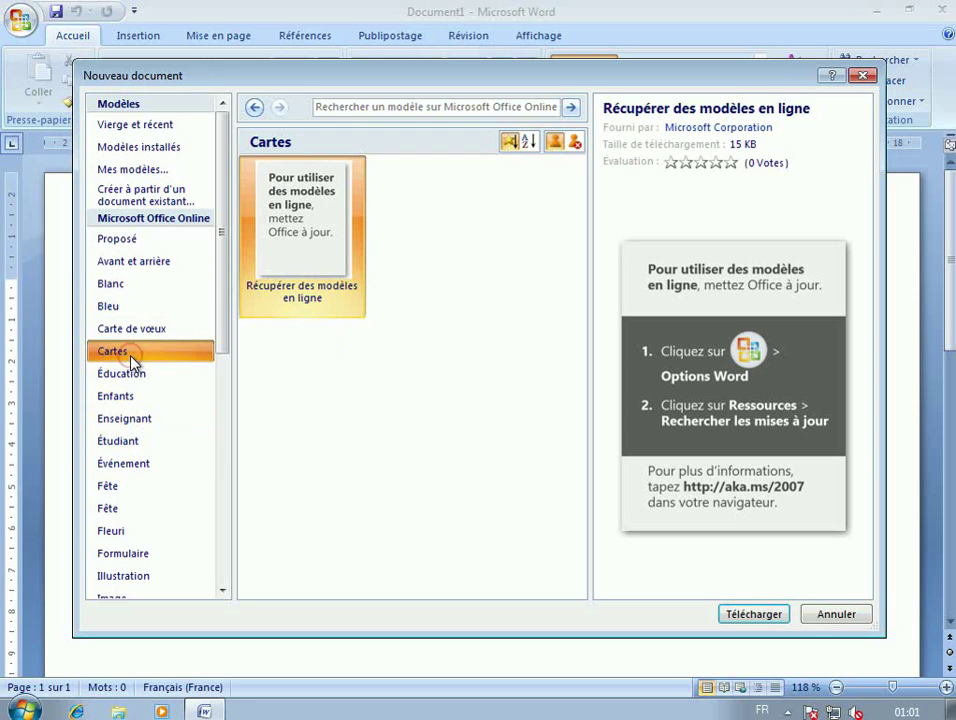
pyautogui.click(158, 443)
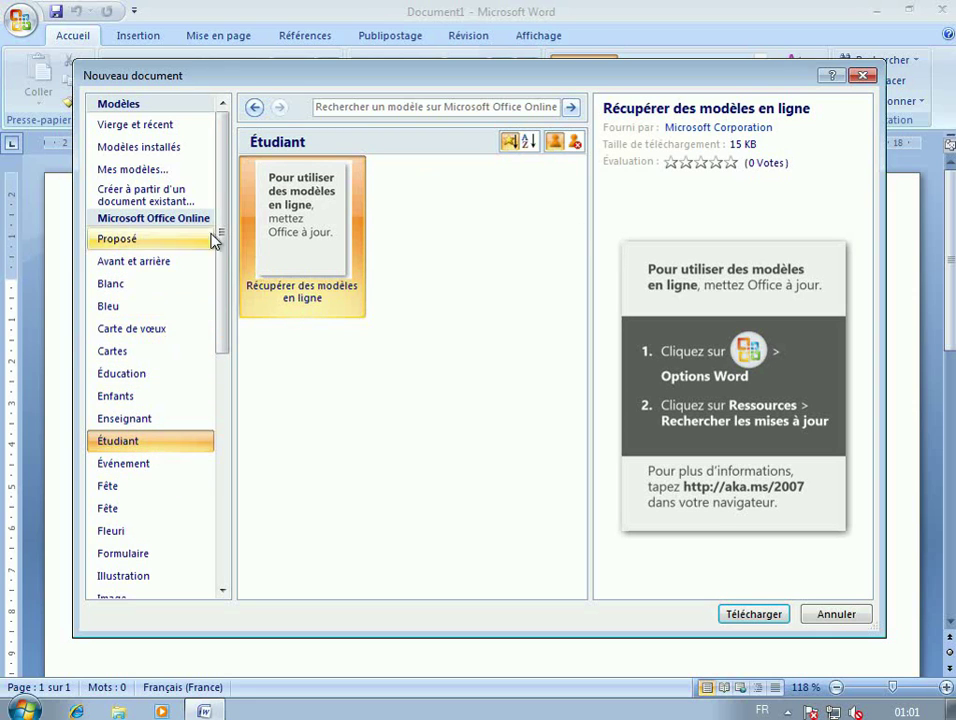
# Step: Show the blank document choices, and preview installed templates such as Télécopie de publipostage (Équité), Lettre de publipostage (Équité) and Télécopie (Central)
pyautogui.click(169, 133)
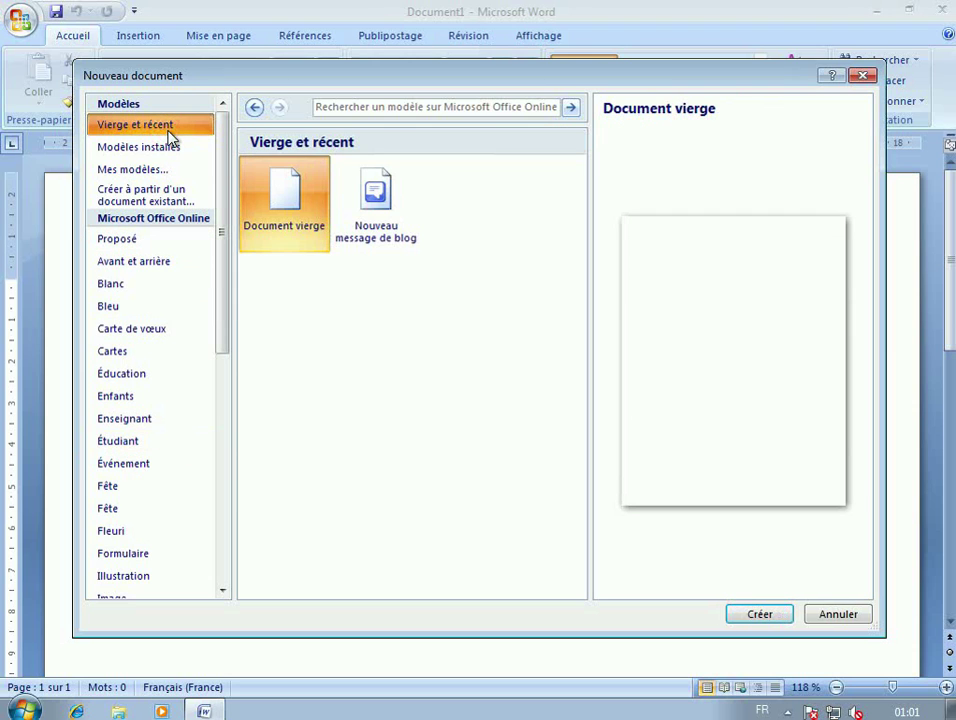
pyautogui.click(171, 147)
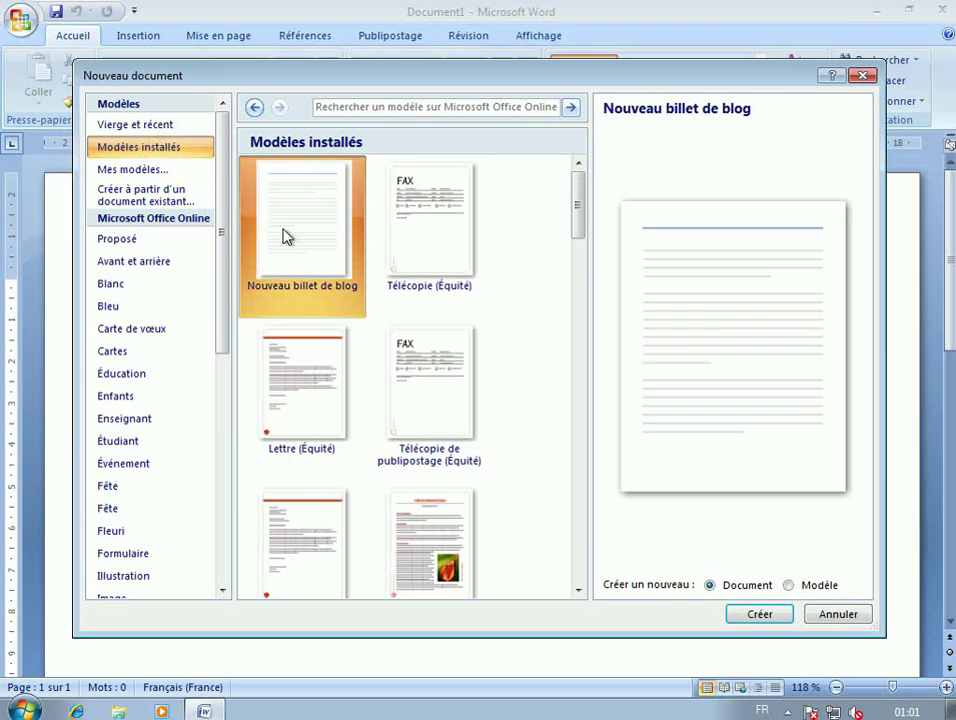
pyautogui.click(420, 256)
pyautogui.click(425, 397)
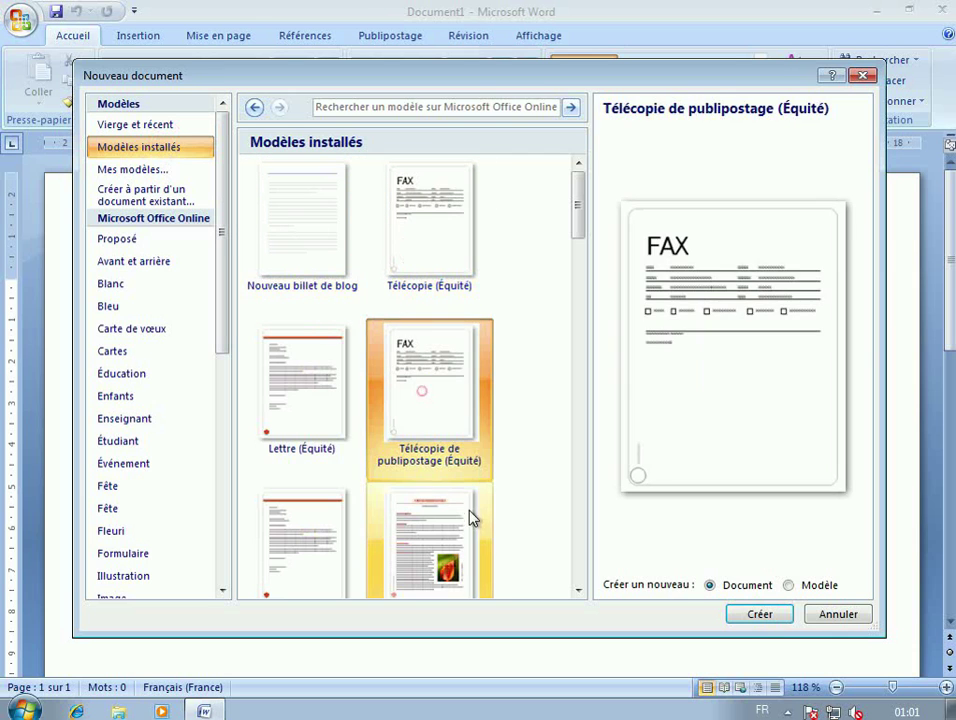
pyautogui.click(459, 523)
pyautogui.click(331, 538)
pyautogui.click(315, 420)
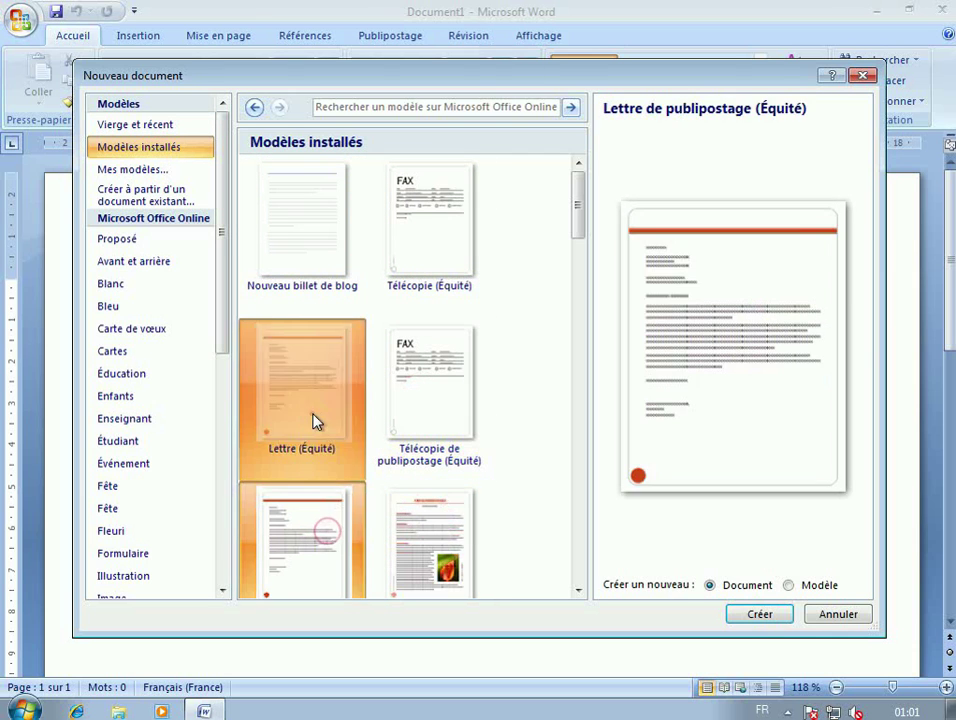
pyautogui.scroll(-3, 320, 430)
pyautogui.click(331, 442)
pyautogui.click(397, 454)
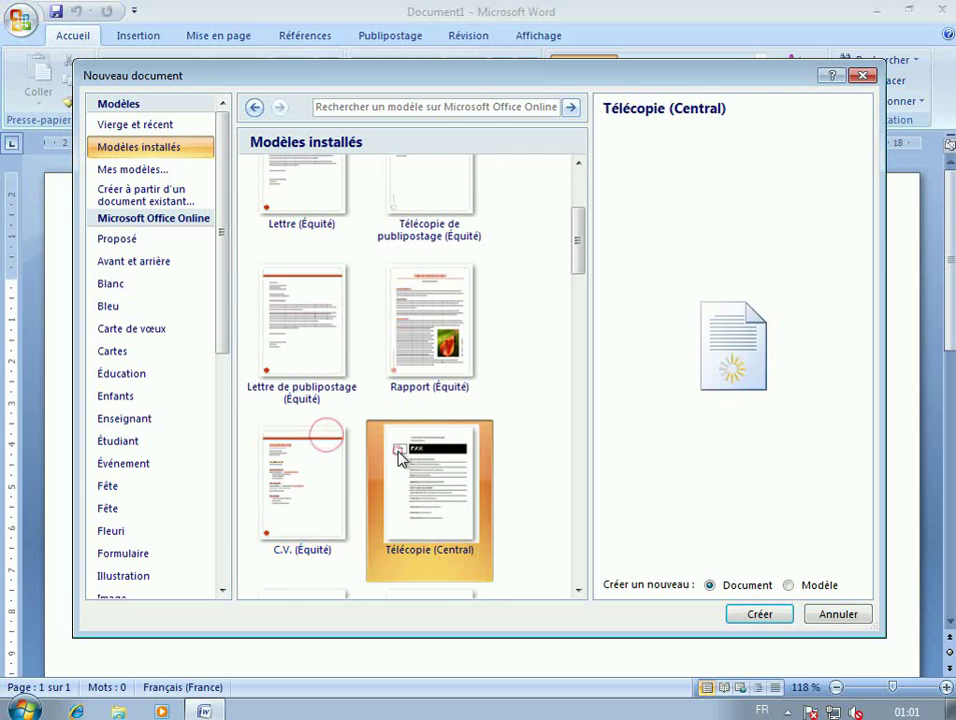
# Step: Compare the Télécopie (Équité) and Lettre (Équité) templates, and select Télécopie de publipostage (Équité) to preview it
pyautogui.scroll(3, 397, 454)
pyautogui.click(424, 280)
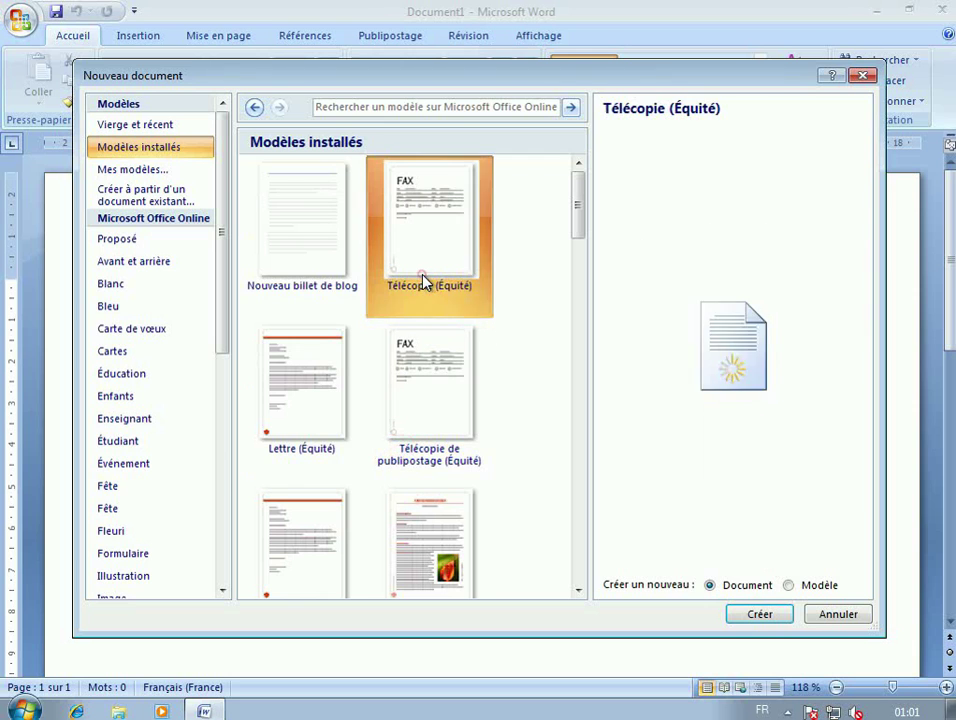
pyautogui.click(316, 357)
pyautogui.click(406, 369)
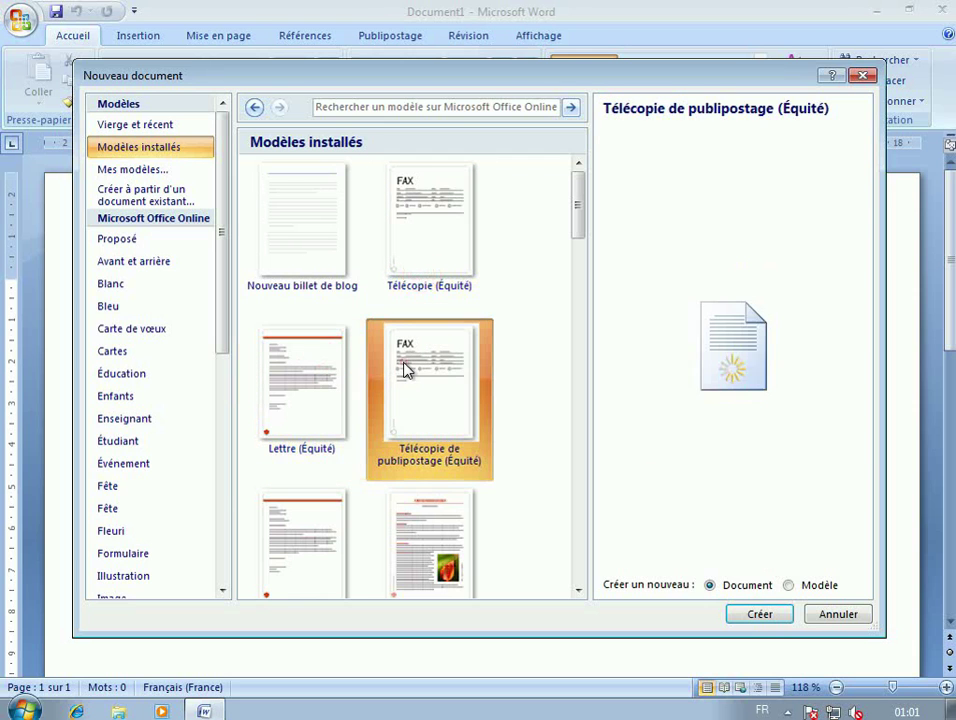
pyautogui.scroll(-2, 427, 474)
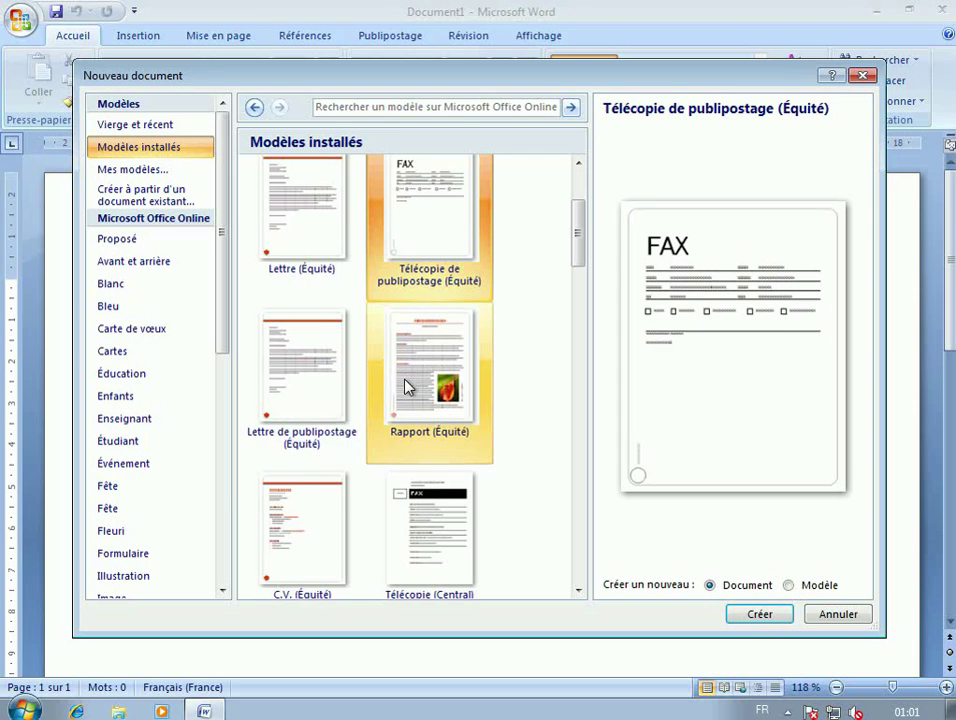
pyautogui.scroll(2, 405, 387)
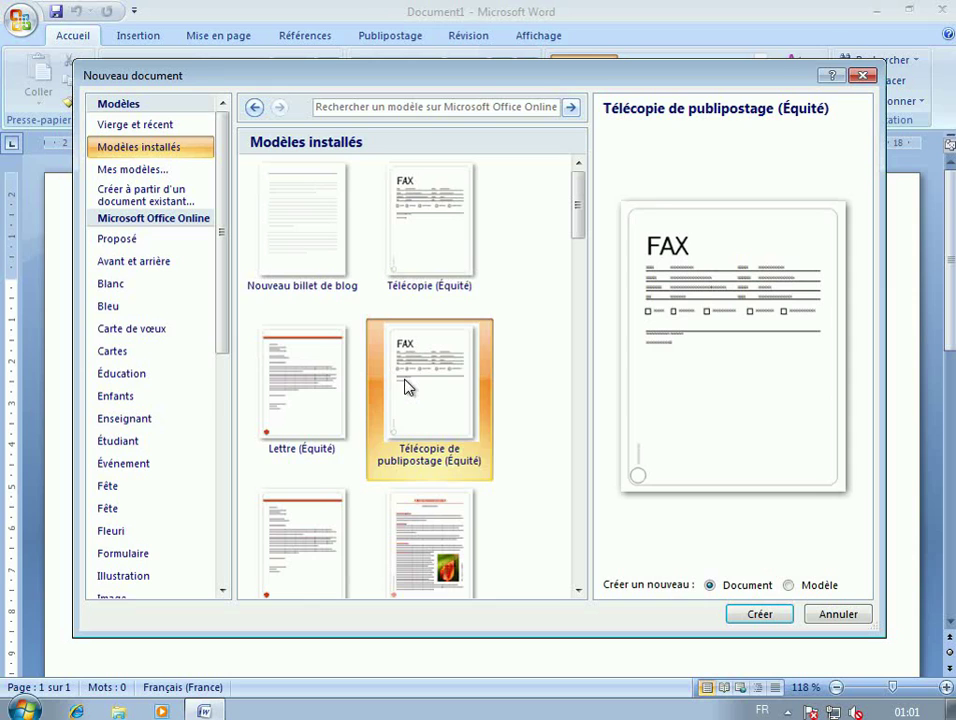
# Step: Create a new blank document from Document vierge, and create another blank document the same way
pyautogui.click(170, 127)
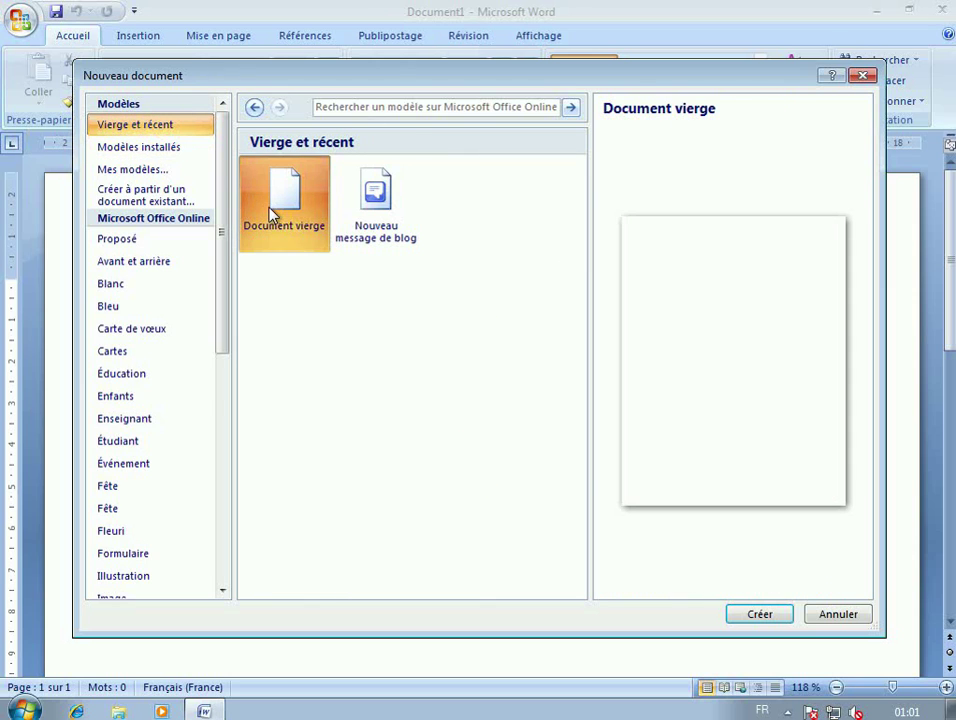
pyautogui.click(752, 613)
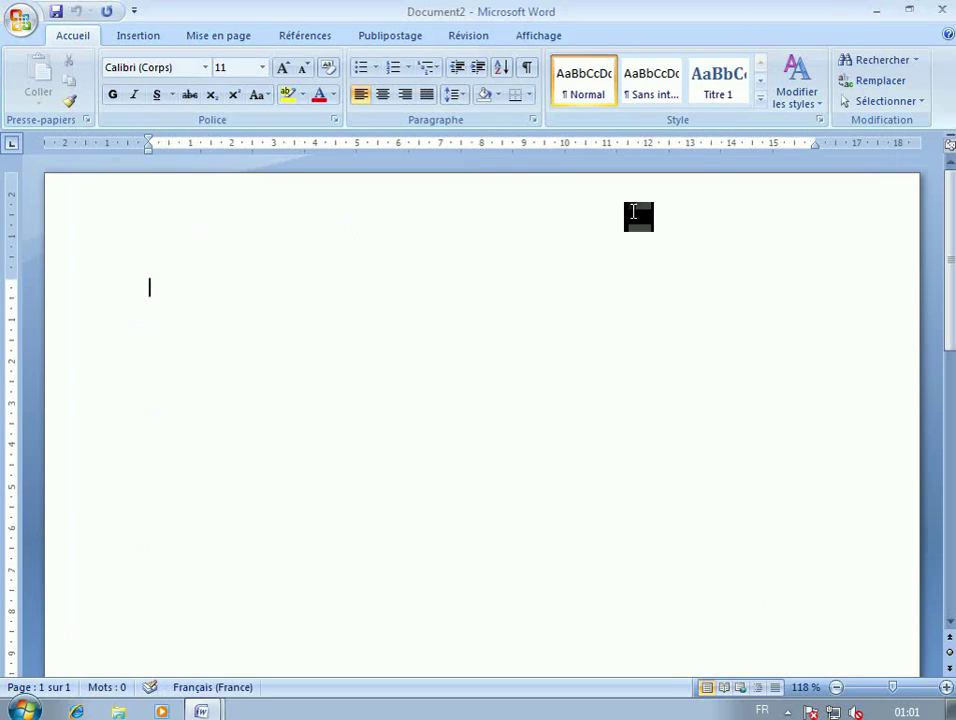
pyautogui.click(21, 21)
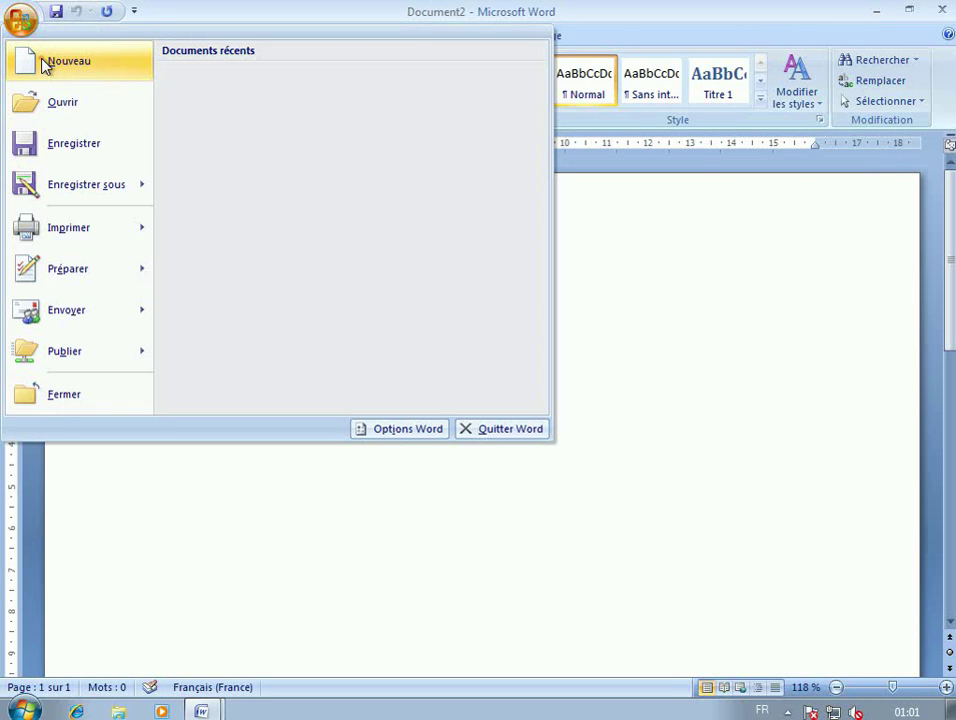
pyautogui.click(45, 62)
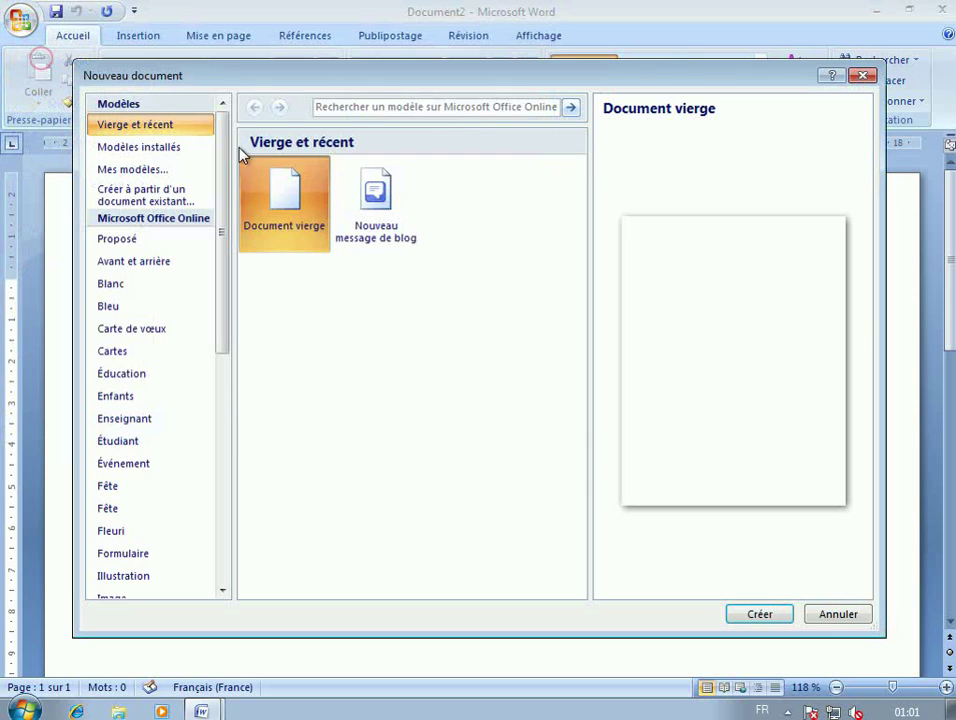
pyautogui.click(766, 612)
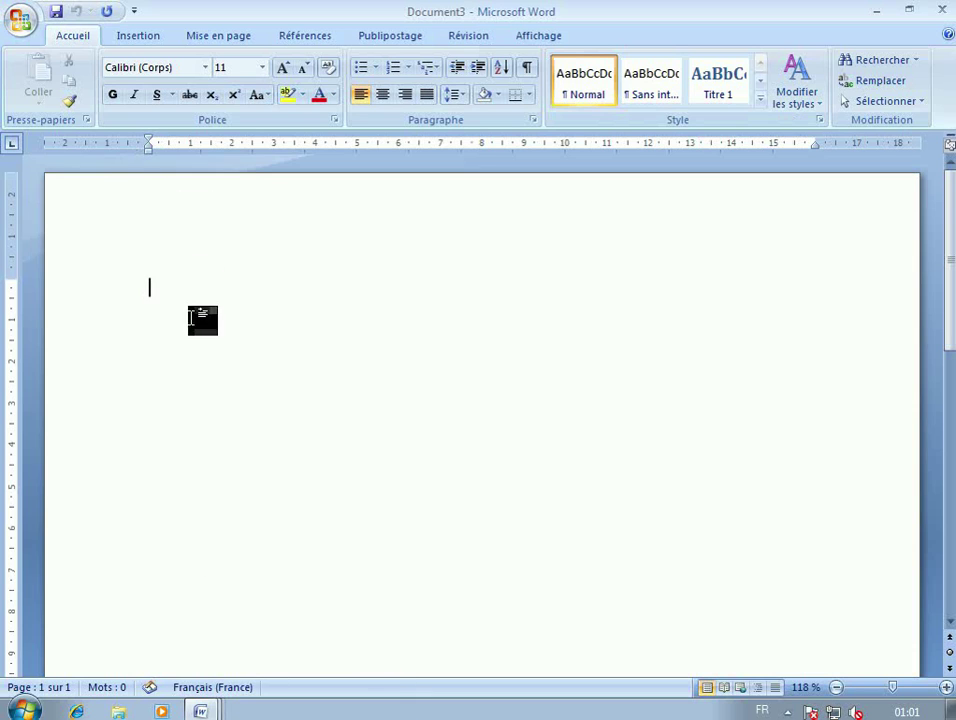
# Step: Review the open Word documents, return to Document3, and write "Andrana" on its first line
pyautogui.moveTo(203, 710)
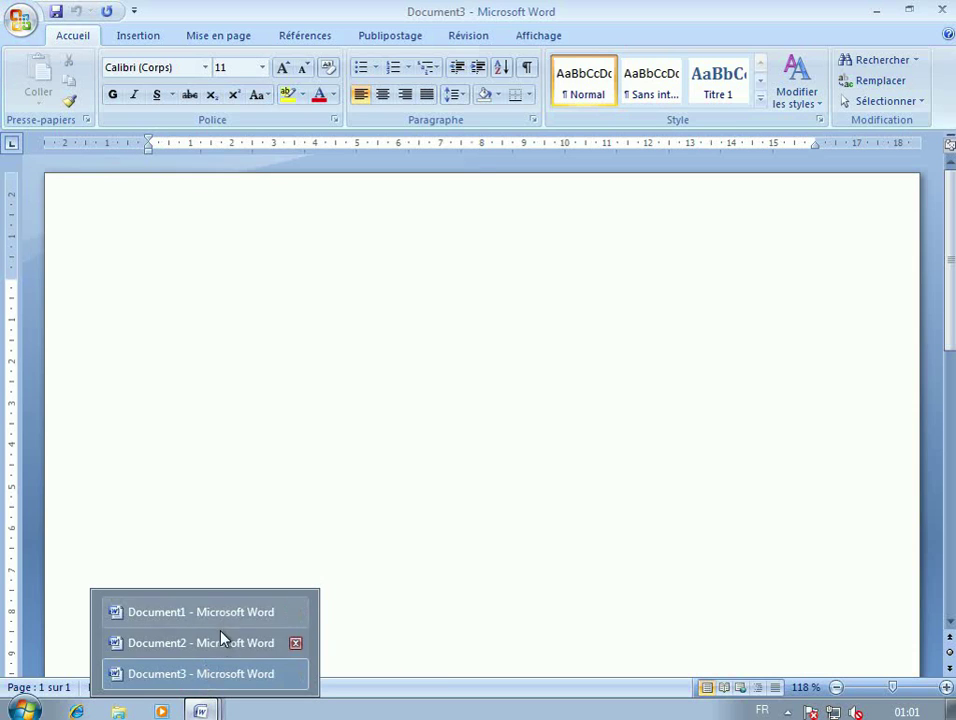
pyautogui.click(222, 674)
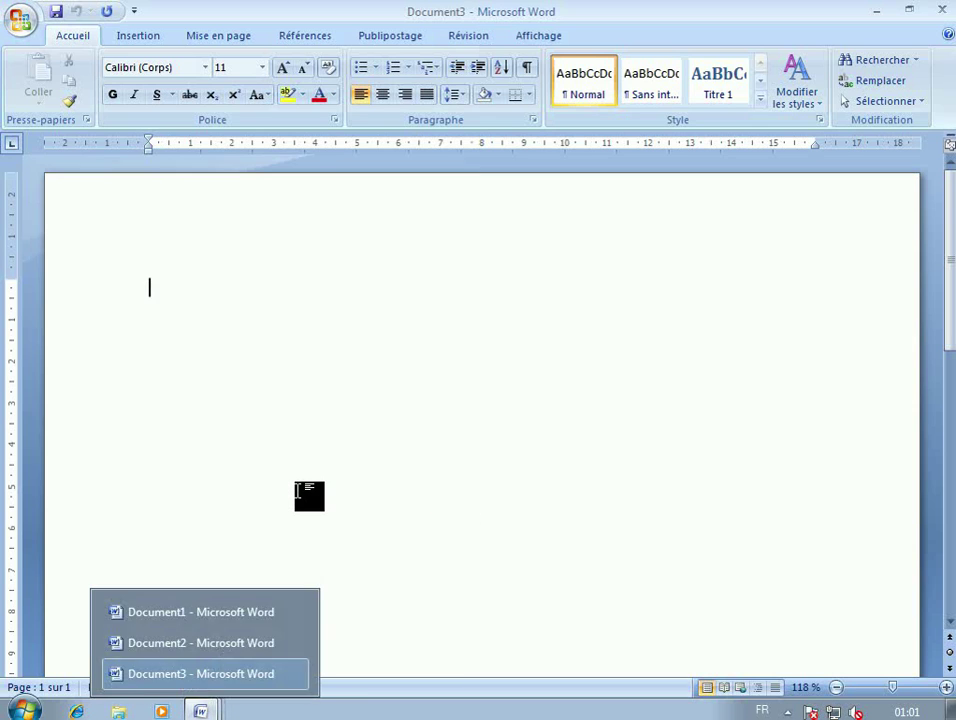
pyautogui.click(298, 490)
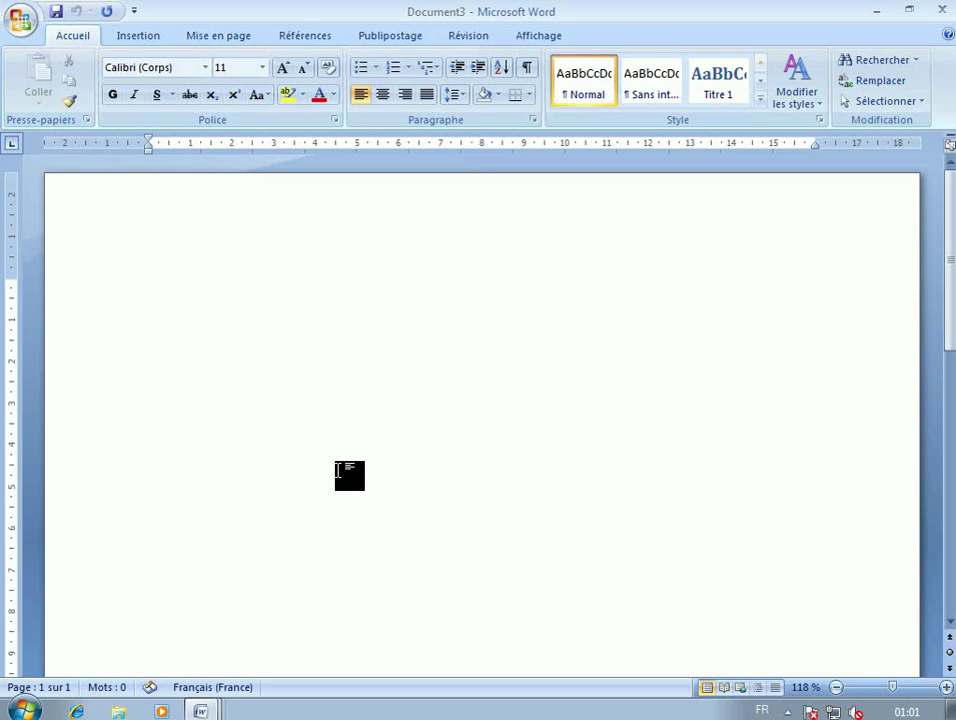
pyautogui.write('Andrana')
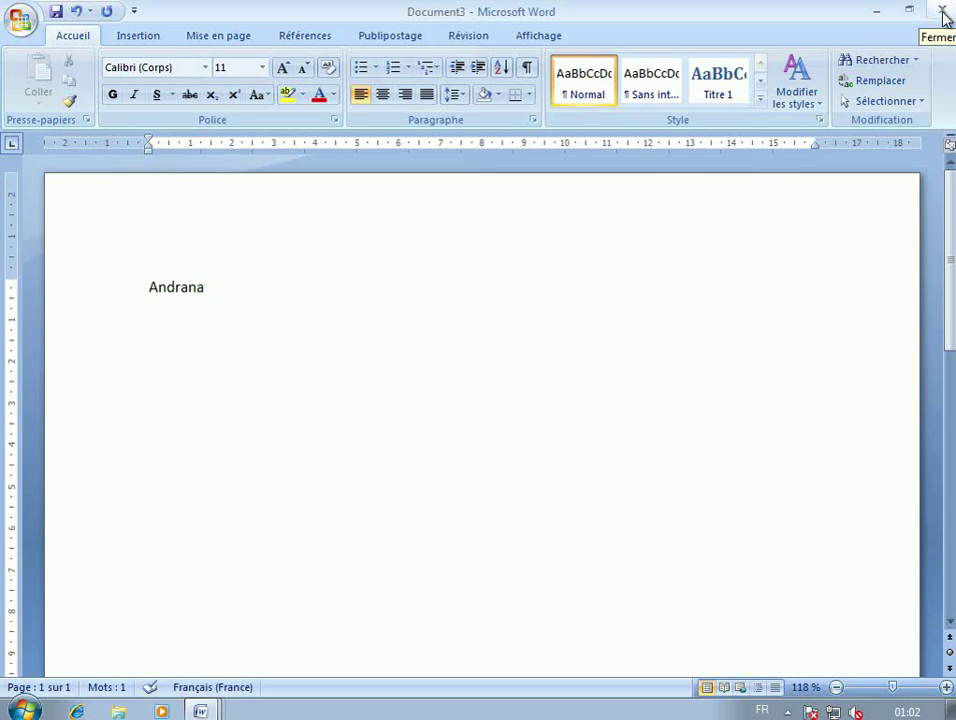
pyautogui.click(20, 22)
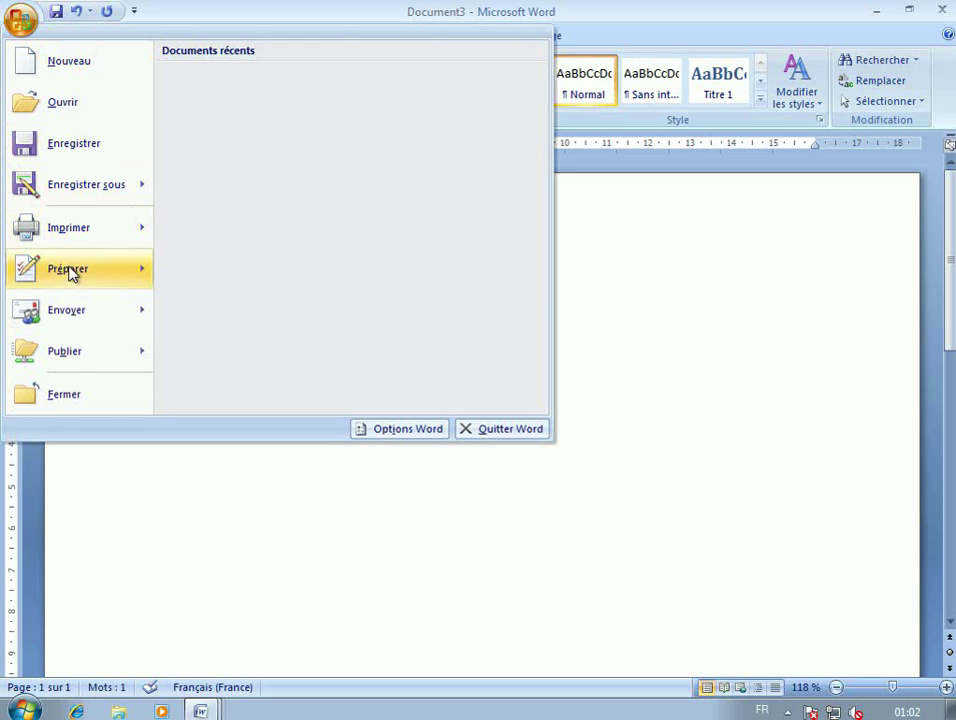
pyautogui.click(16, 16)
pyautogui.click(24, 19)
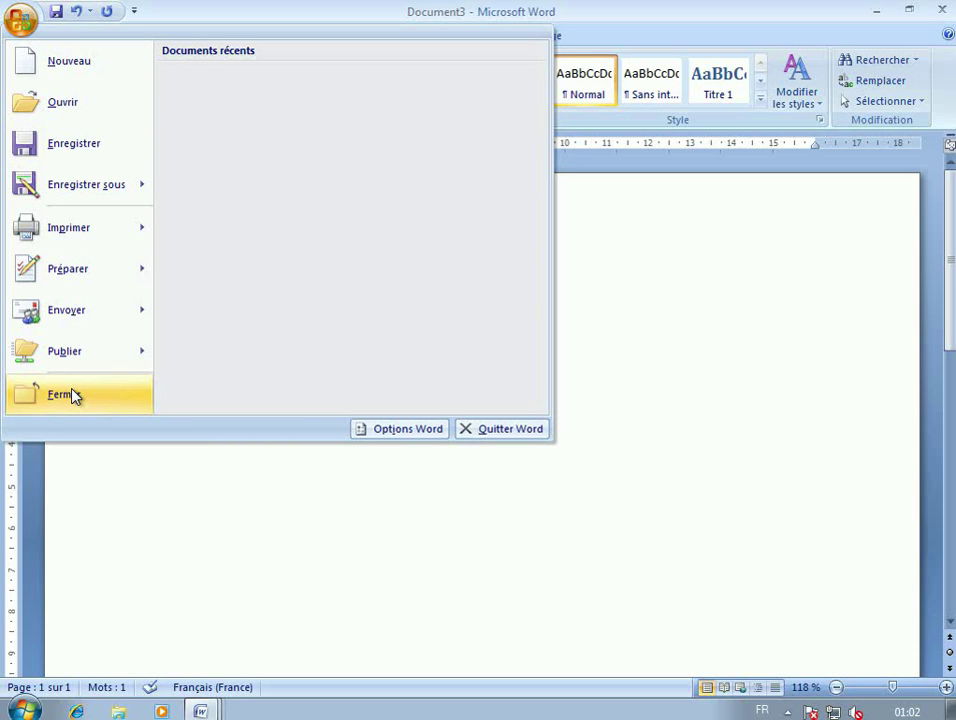
pyautogui.click(738, 405)
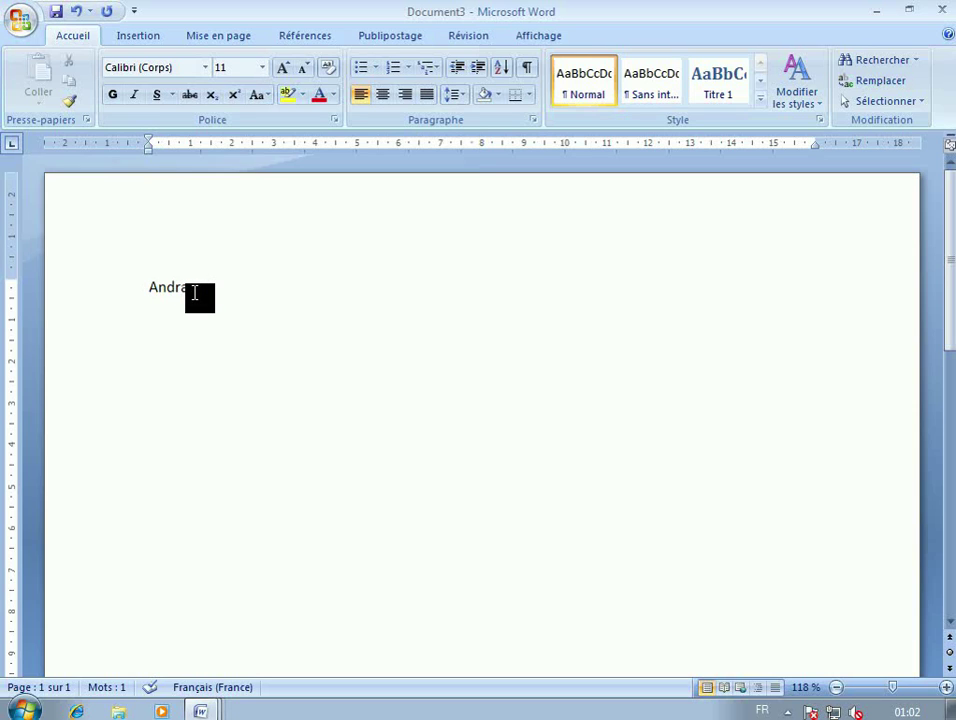
pyautogui.click(16, 20)
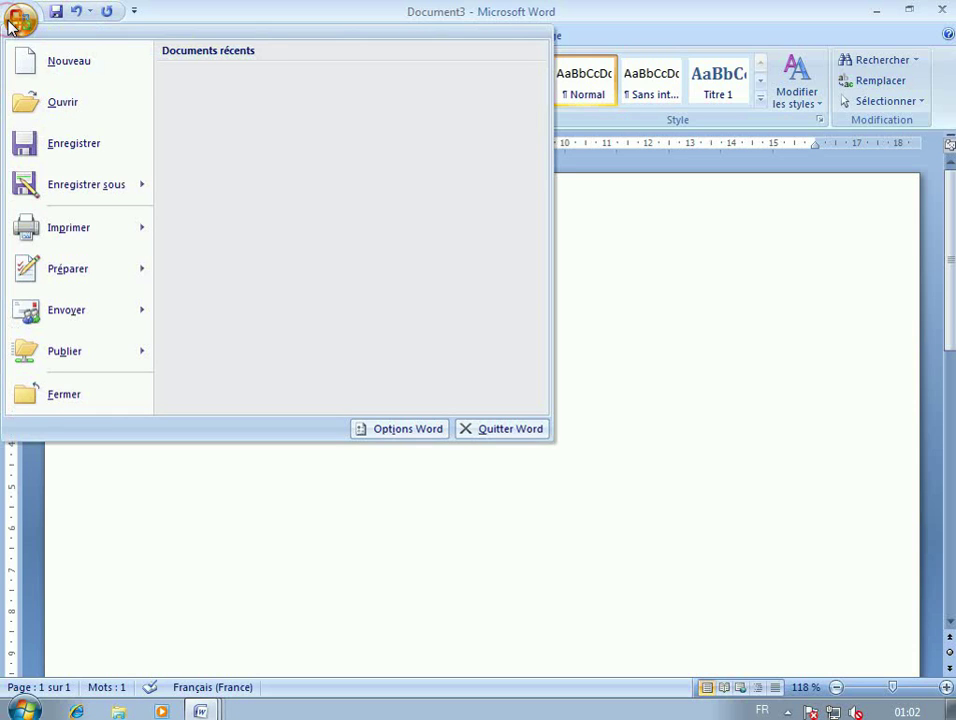
pyautogui.click(700, 298)
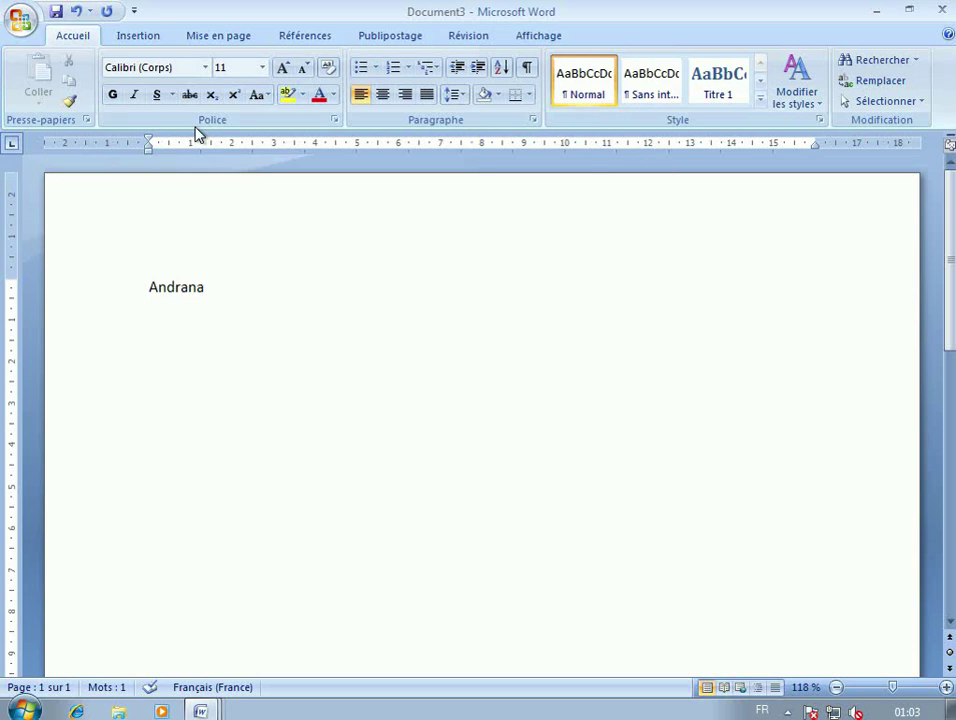
pyautogui.click(206, 266)
pyautogui.click(22, 20)
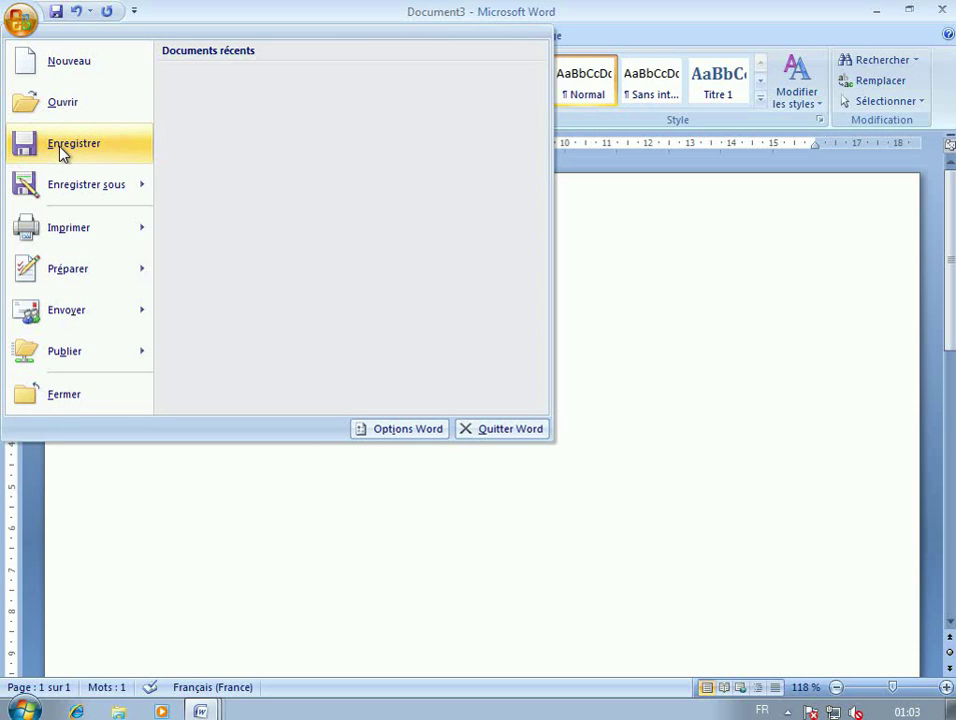
pyautogui.click(636, 264)
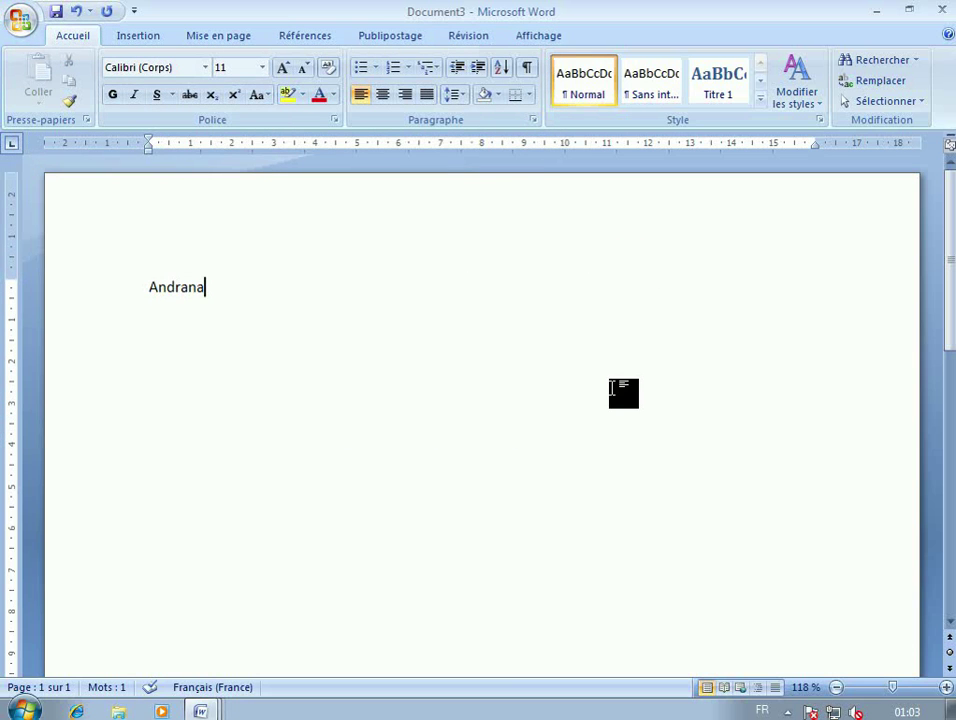
# Step: Start saving Document3, browse the available folders including Bureau, and choose the Documents library as the save location
pyautogui.click(20, 20)
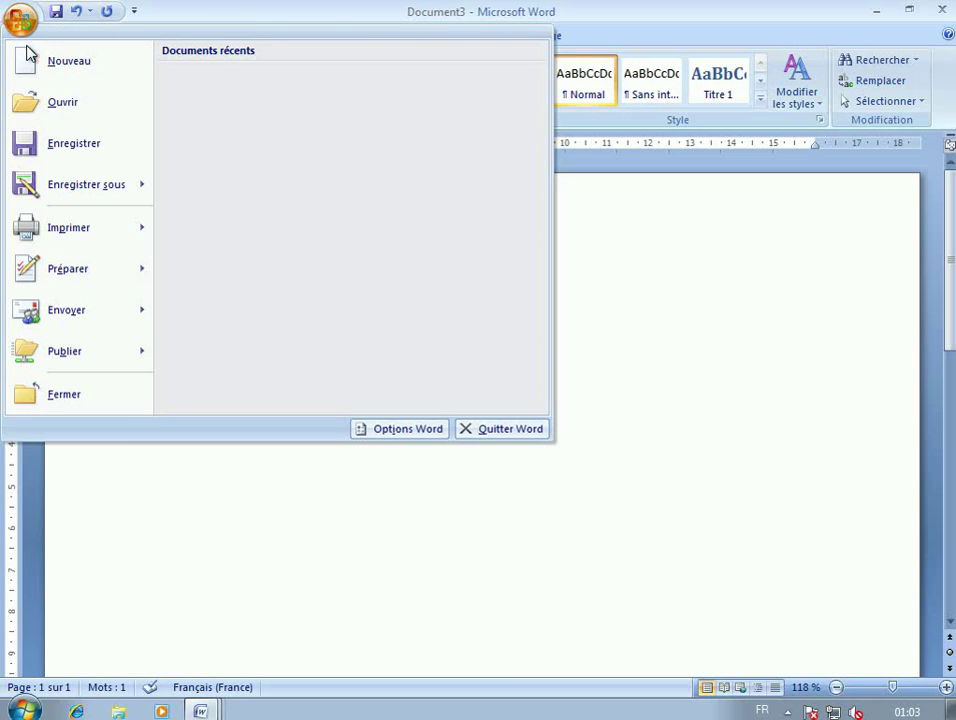
pyautogui.click(75, 146)
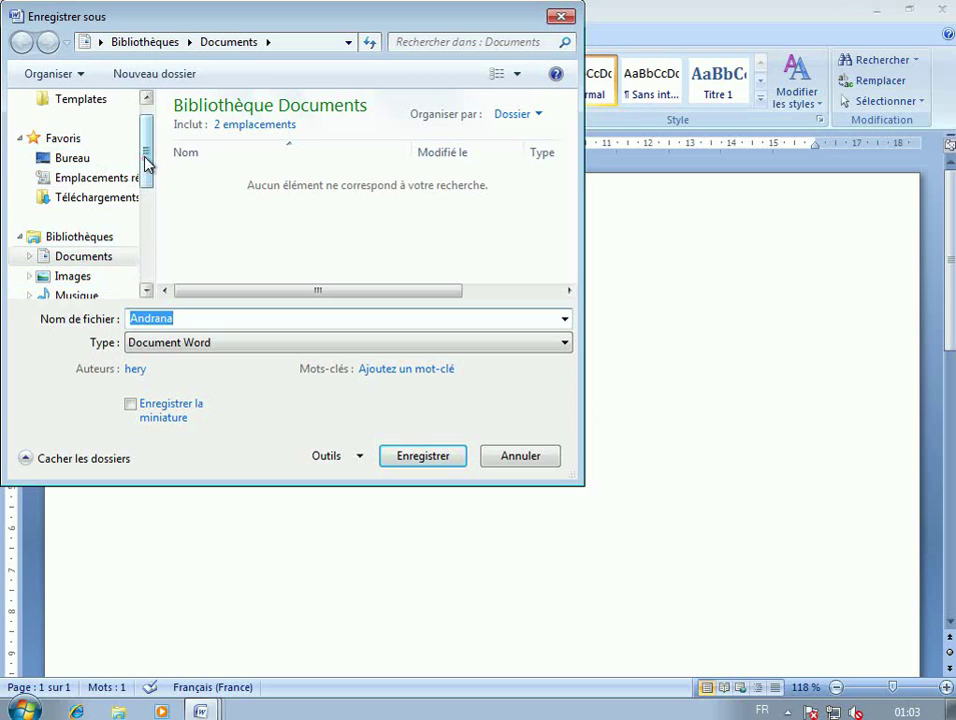
pyautogui.moveTo(145, 160)
pyautogui.mouseDown()
pyautogui.moveTo(152, 125)
pyautogui.moveTo(149, 267)
pyautogui.moveTo(155, 140)
pyautogui.moveTo(155, 178)
pyautogui.mouseUp()
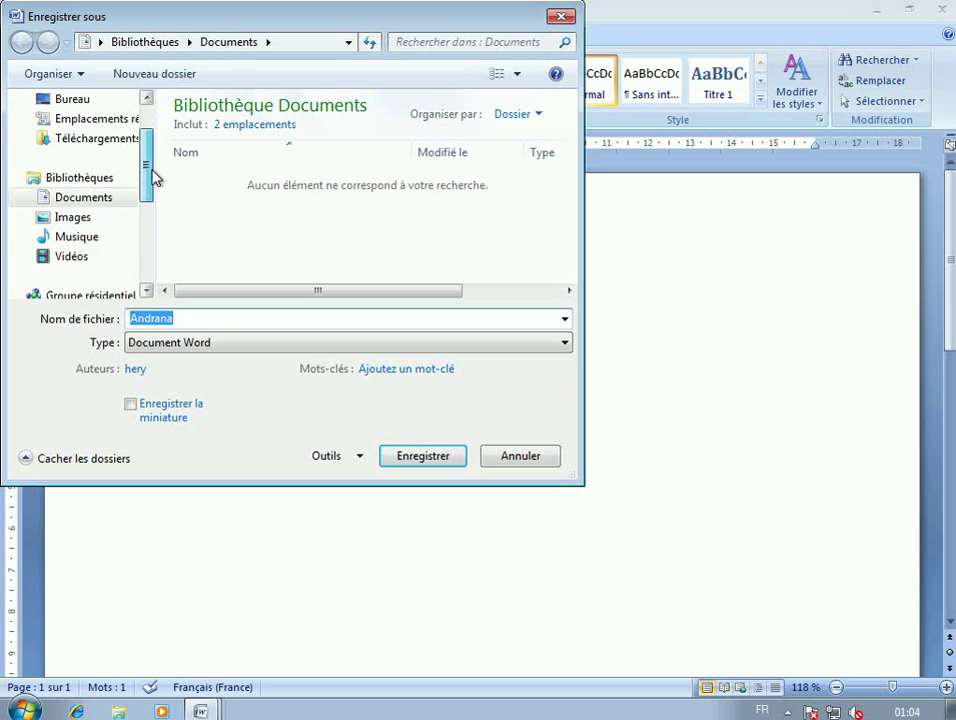
pyautogui.scroll(1, 155, 178)
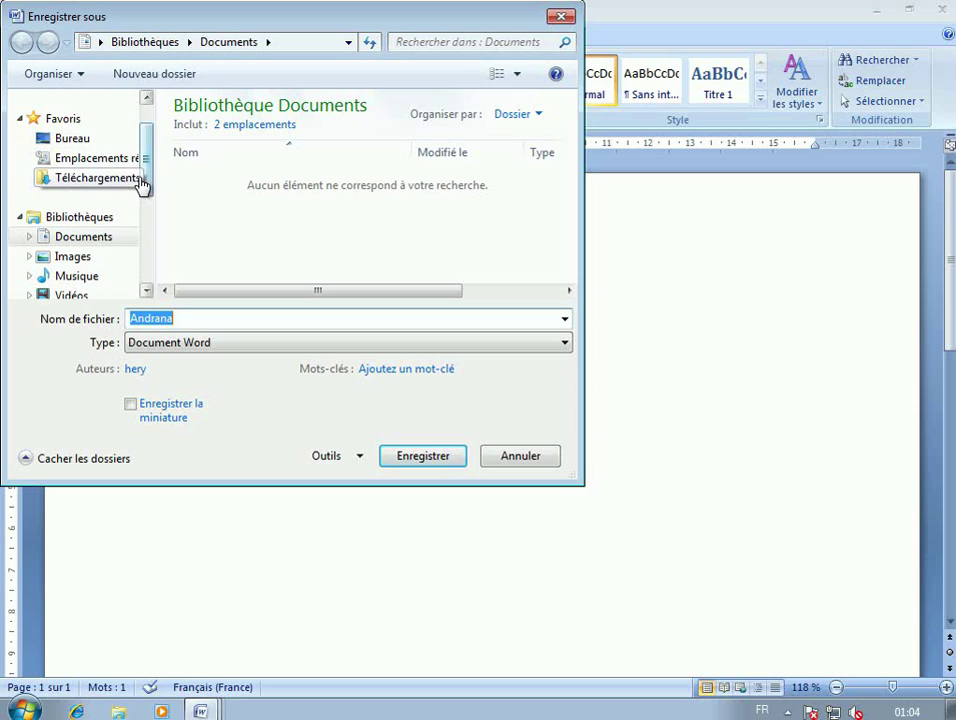
pyautogui.moveTo(149, 187); pyautogui.dragTo(150, 153)
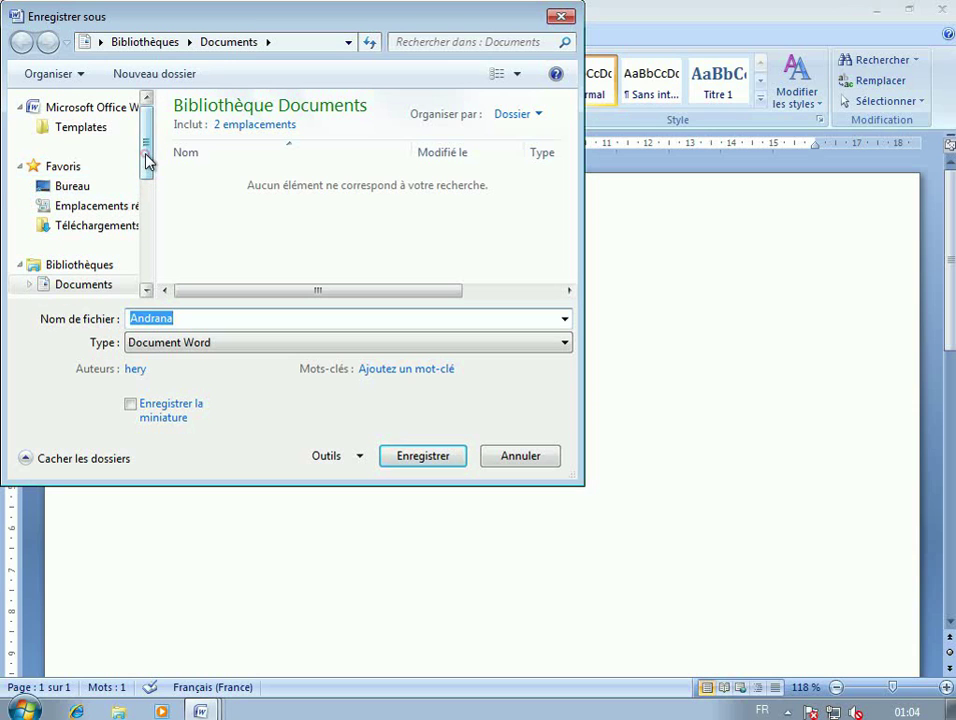
pyautogui.moveTo(147, 162); pyautogui.dragTo(148, 210)
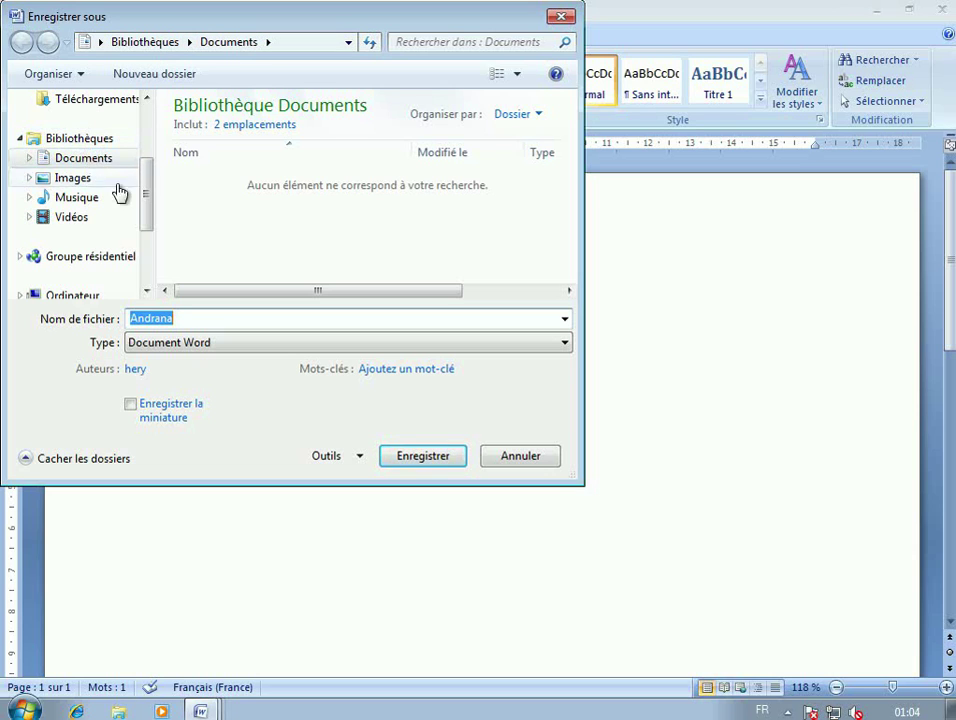
pyautogui.moveTo(148, 215); pyautogui.dragTo(160, 160)
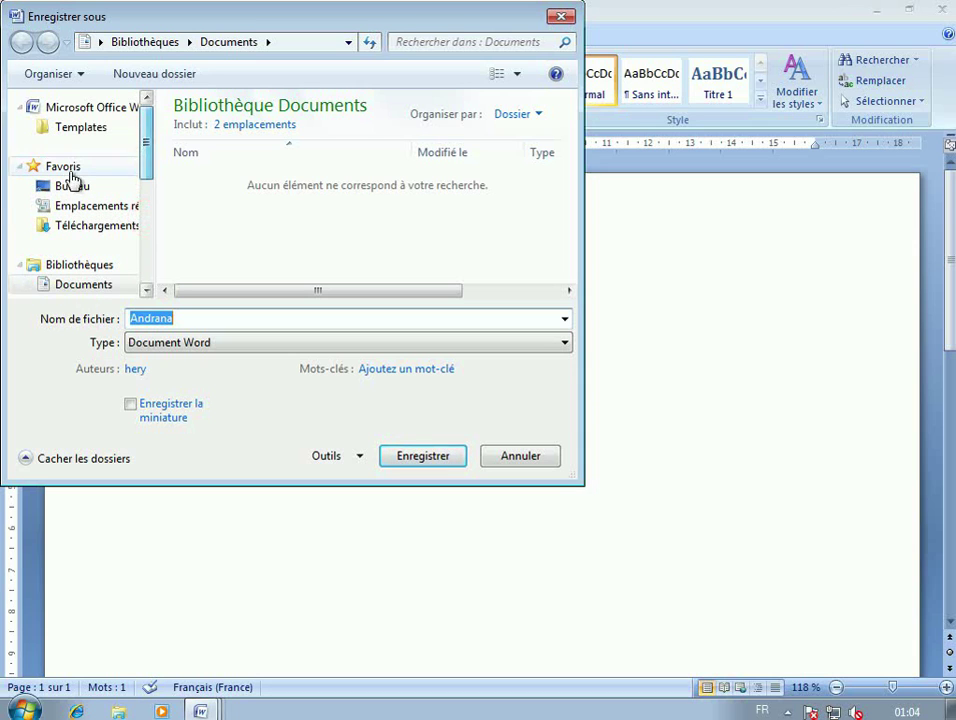
pyautogui.click(78, 188)
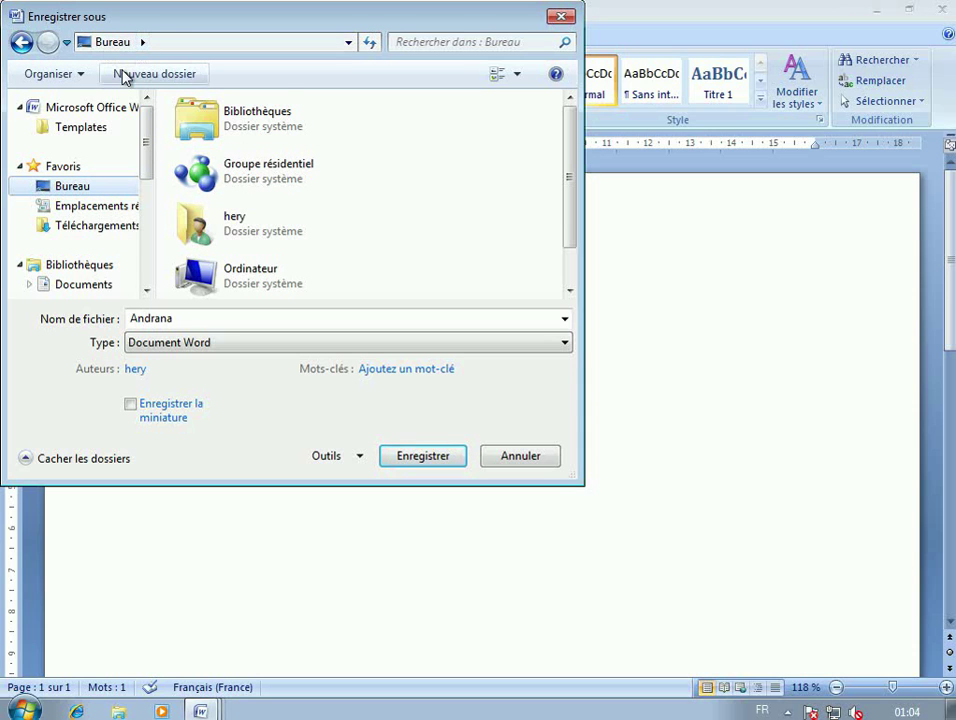
pyautogui.moveTo(146, 152); pyautogui.dragTo(146, 177)
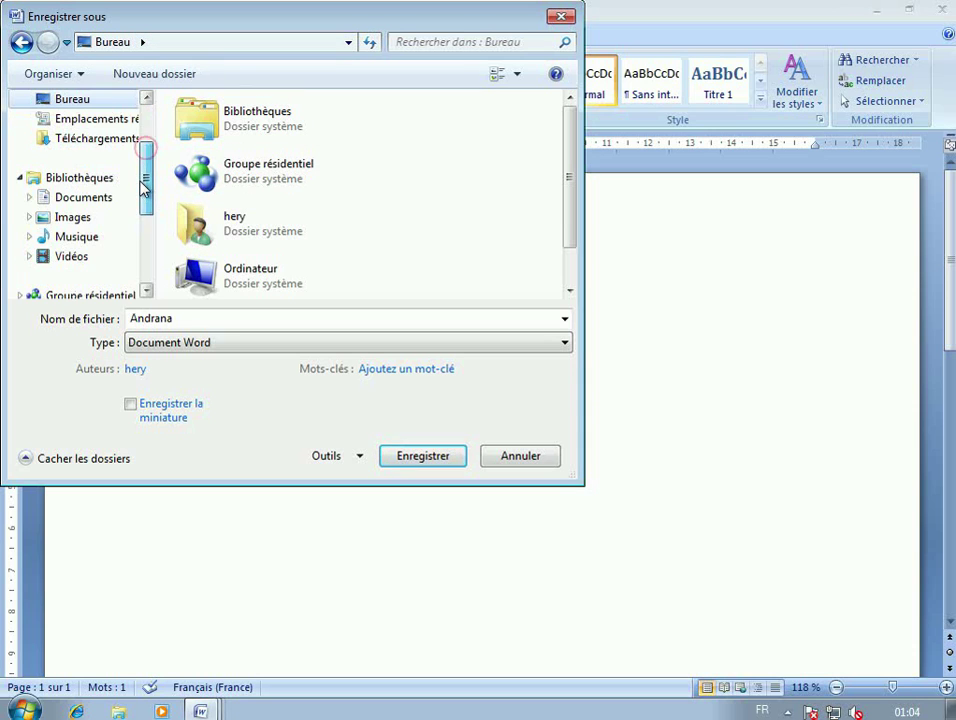
pyautogui.click(100, 200)
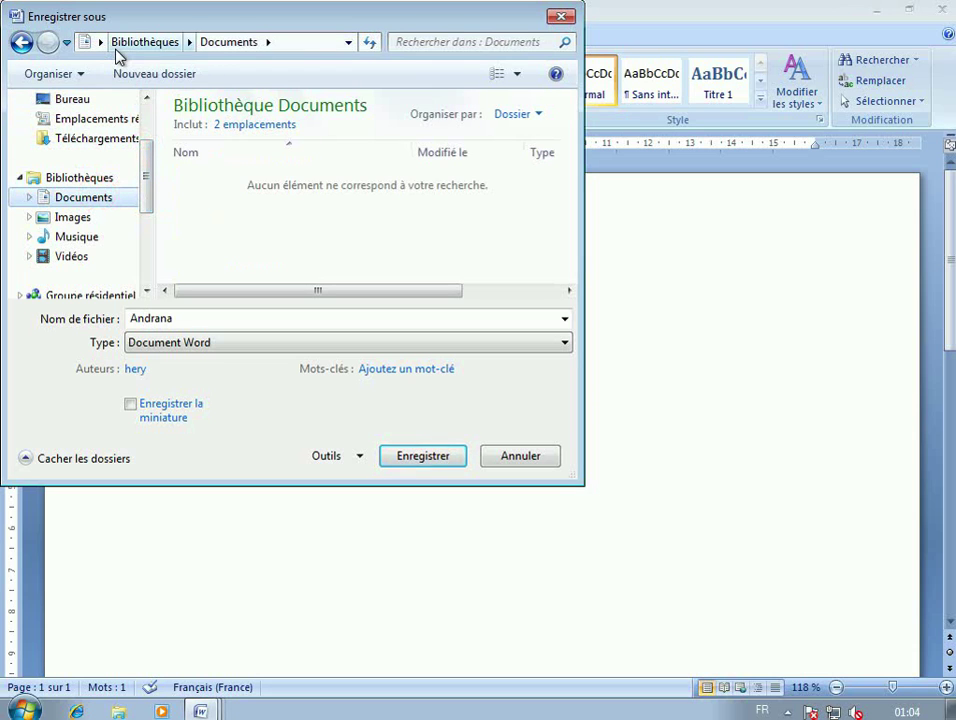
# Step: Name the file "Fampianarana 1" and save it as a Word document
pyautogui.click(290, 318)
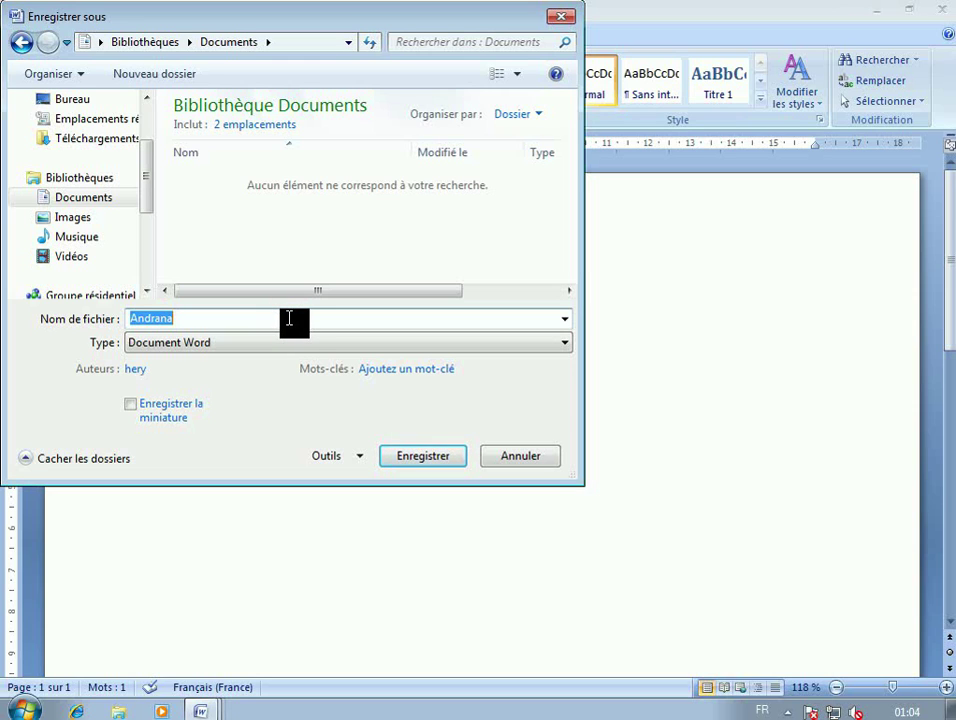
pyautogui.write('T')
pyautogui.press('BackSpace')
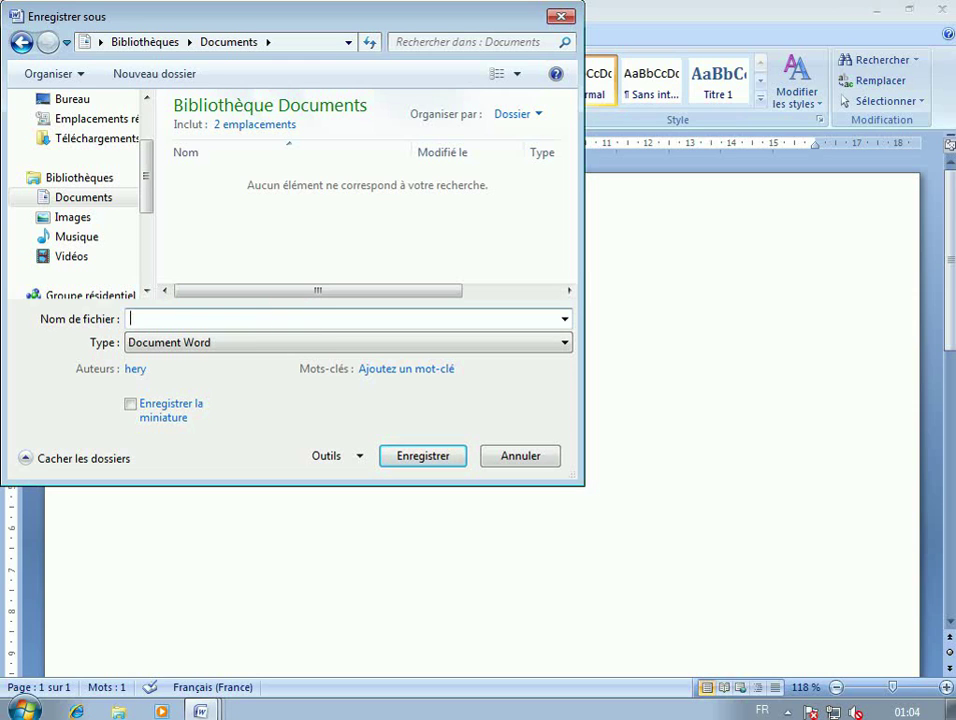
pyautogui.write('Fampianarana 1')
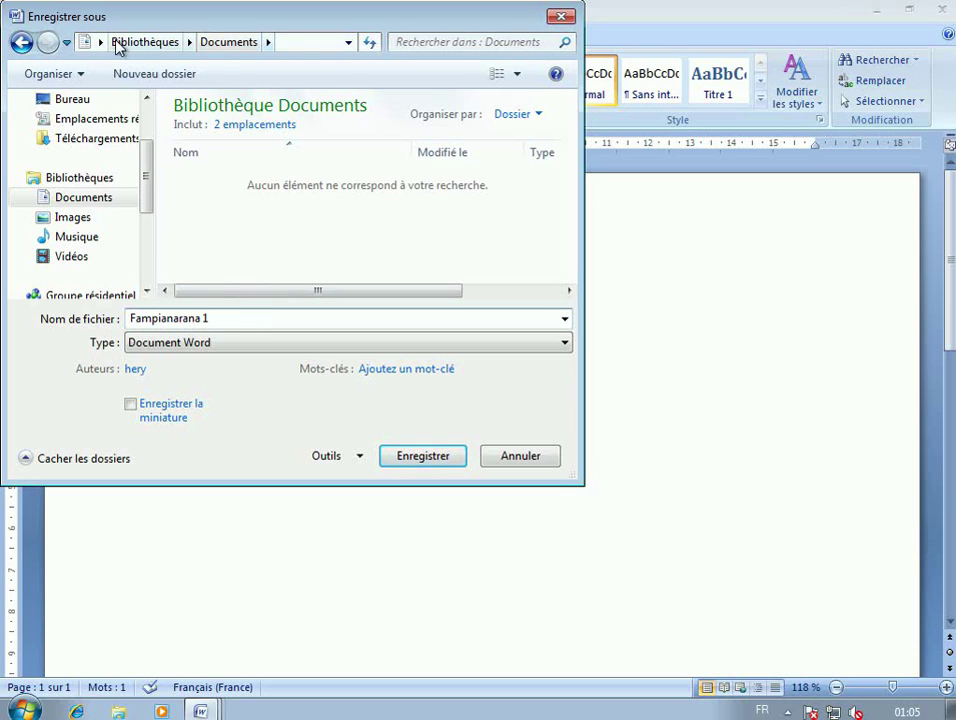
pyautogui.click(441, 459)
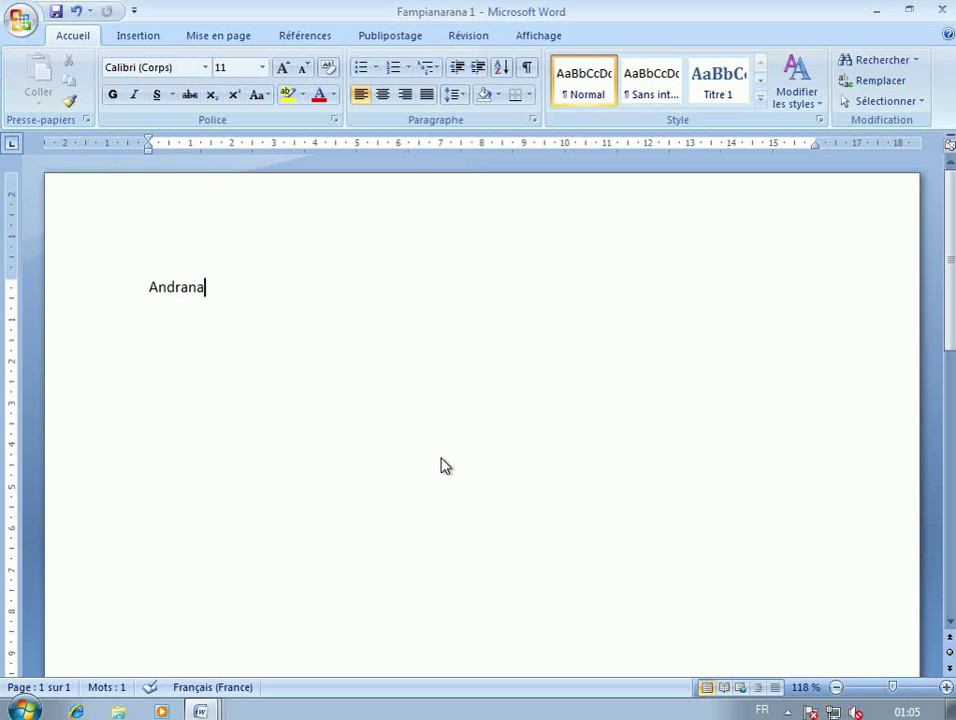
# Step: Add a second paragraph reading "Andalana faharoa." below "Andrana", and save the document again
pyautogui.press('Return')
pyautogui.write('s')
pyautogui.press('BackSpace')
pyautogui.write('qn')
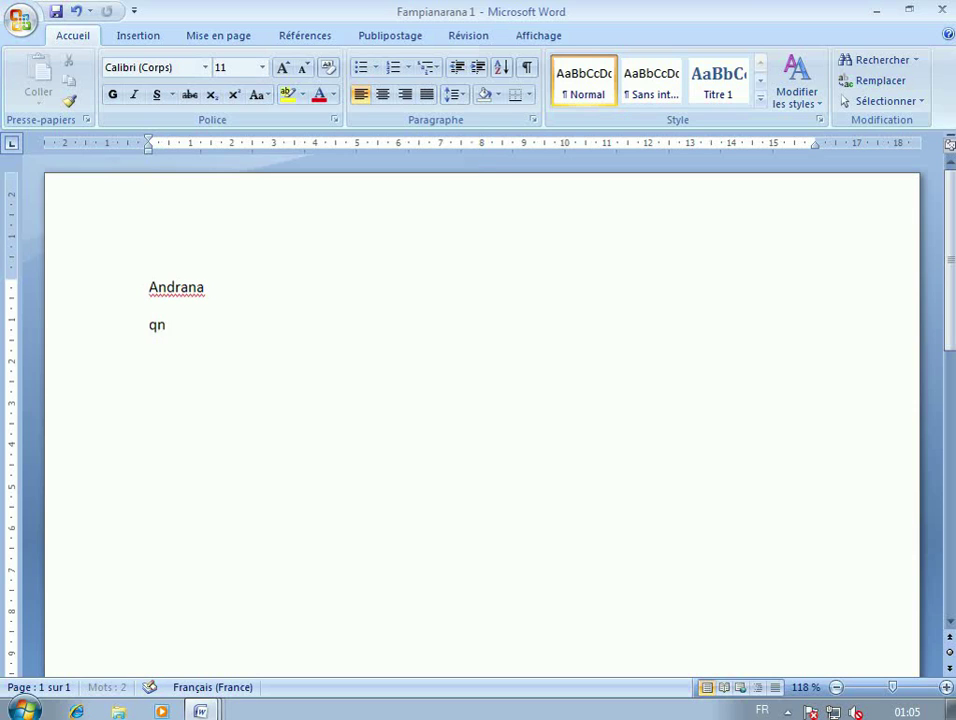
pyautogui.press('BackSpace')
pyautogui.press('BackSpace')
pyautogui.write('Andalana fahar')
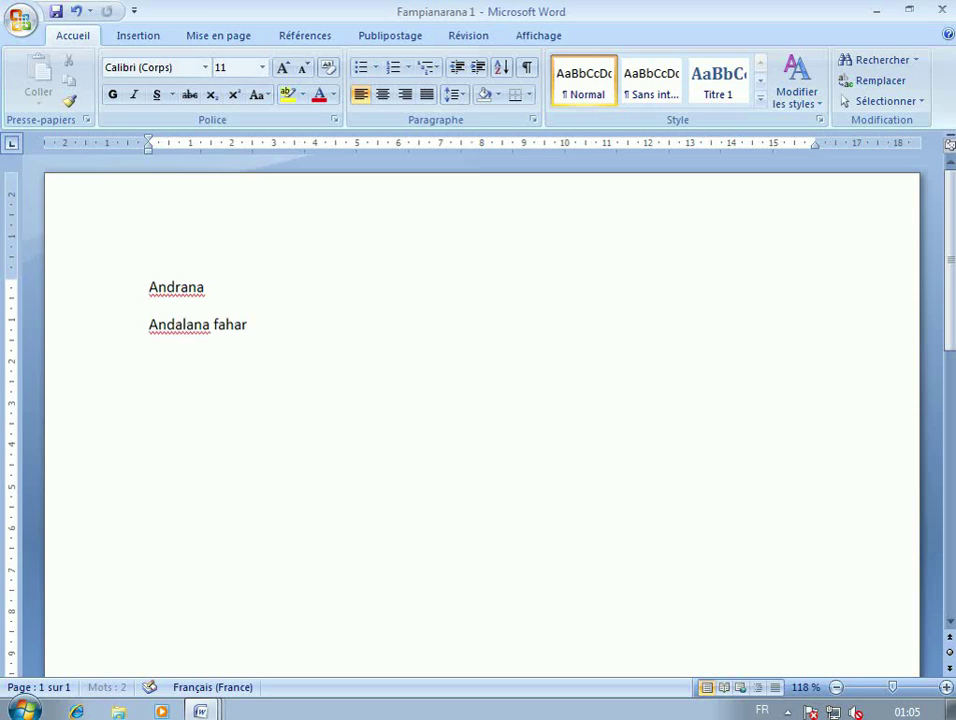
pyautogui.write('oa.')
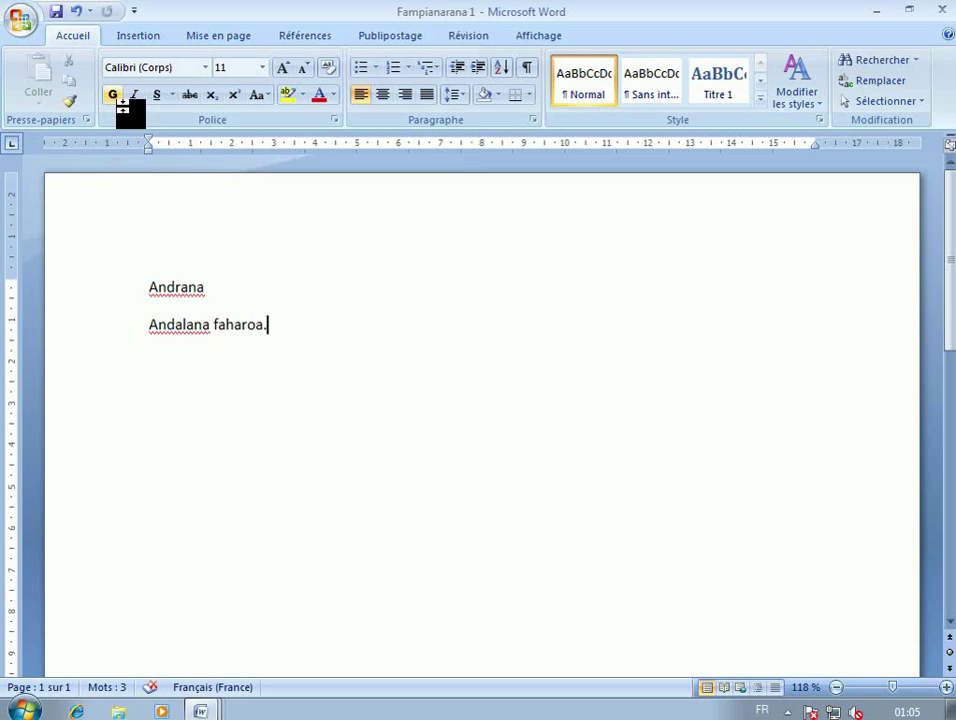
pyautogui.click(22, 20)
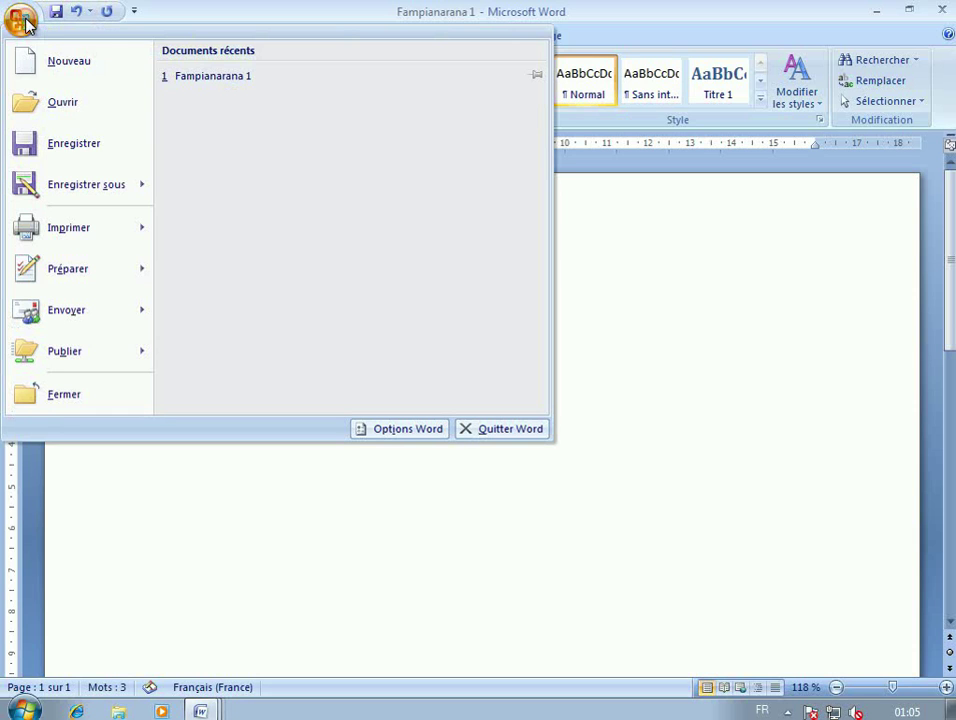
pyautogui.click(68, 162)
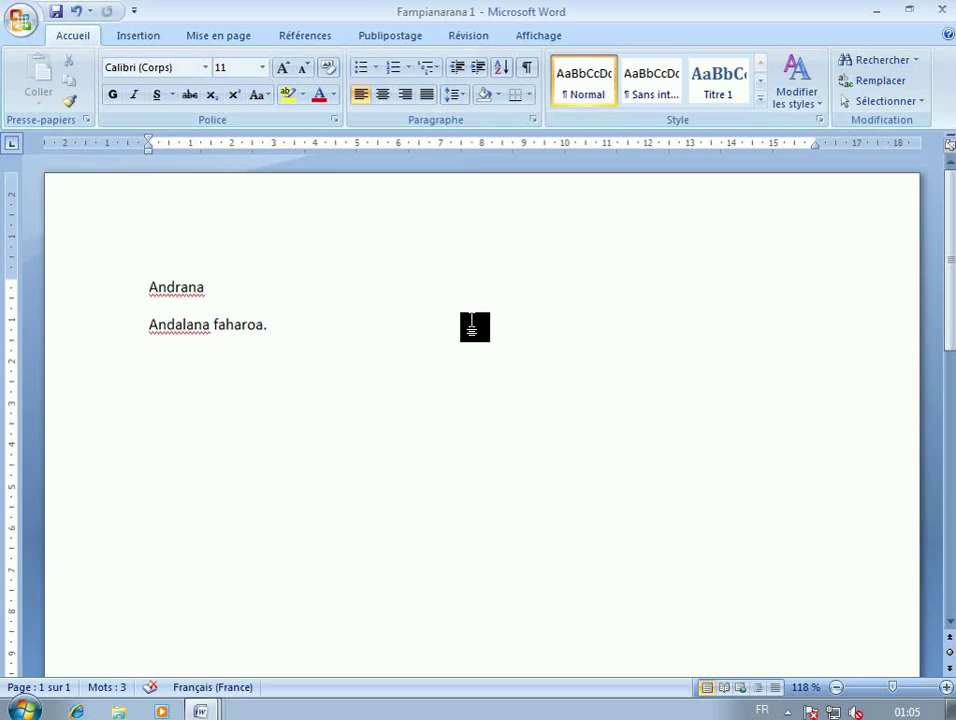
# Step: Close Fampianarana 1 and all remaining open Word documents
pyautogui.click(942, 10)
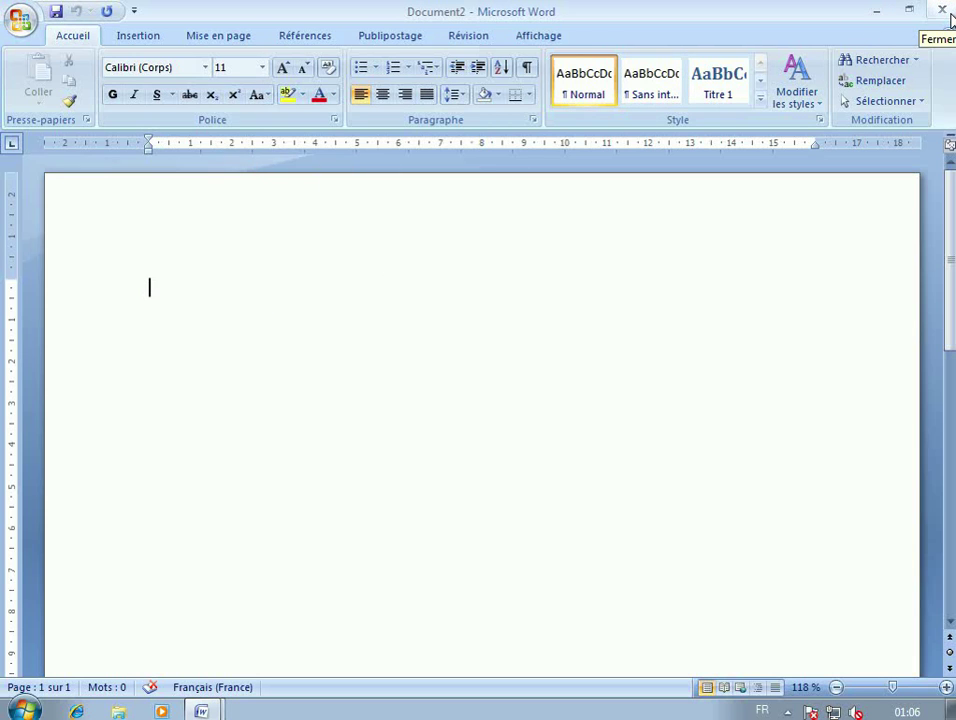
pyautogui.click(950, 16)
pyautogui.click(950, 16)
pyautogui.click(950, 16)
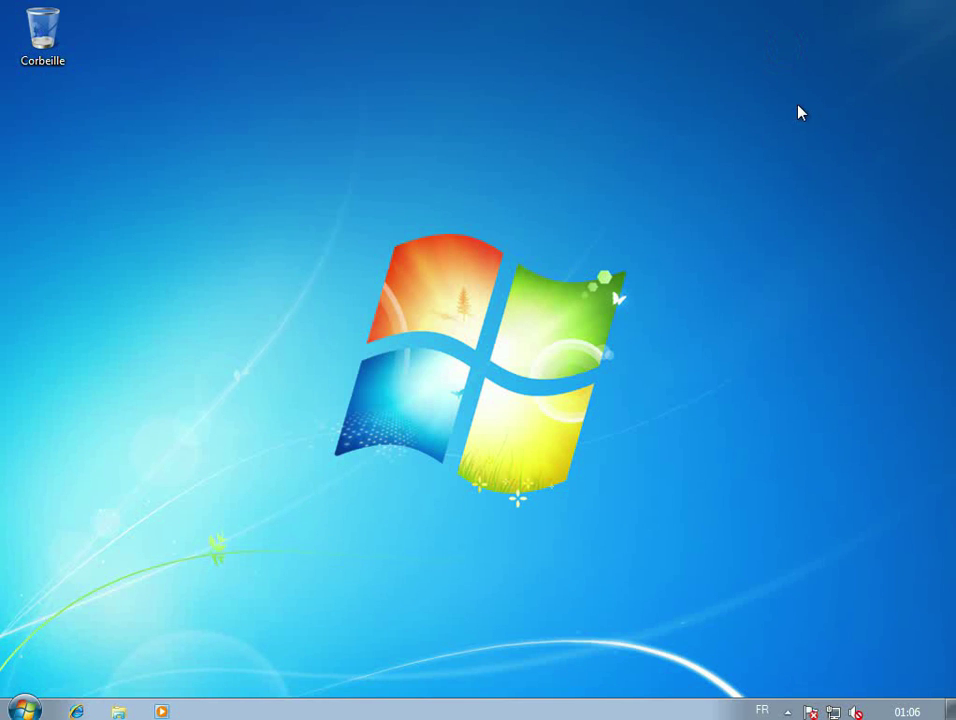
# Step: Launch Word 2007 and open the file "Fampianarana 1" from the Documents library
pyautogui.click(23, 710)
pyautogui.click(75, 606)
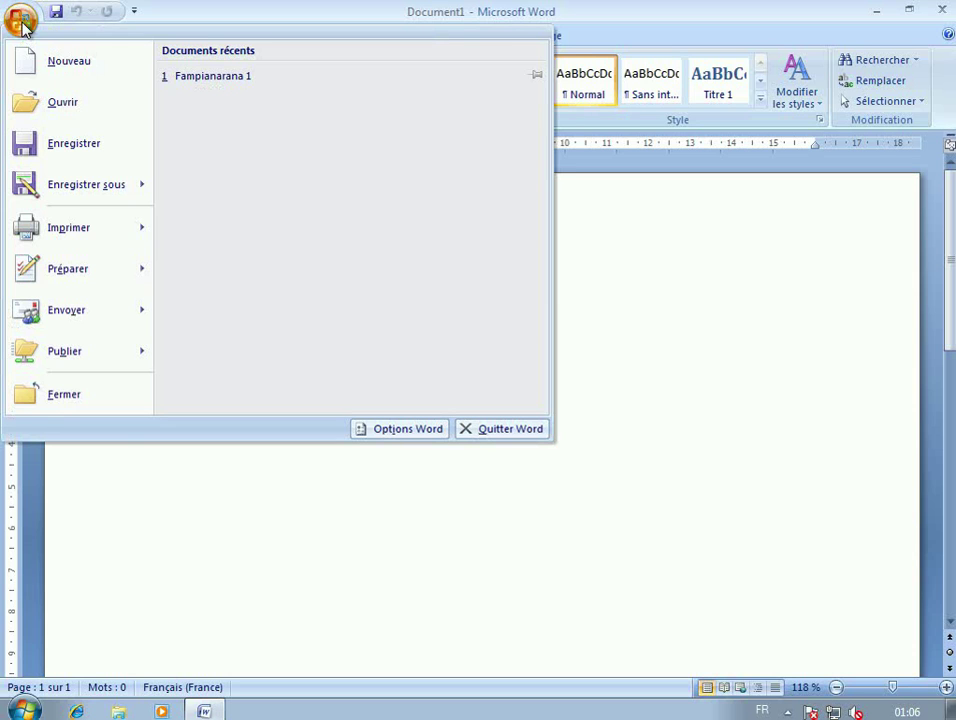
pyautogui.click(55, 103)
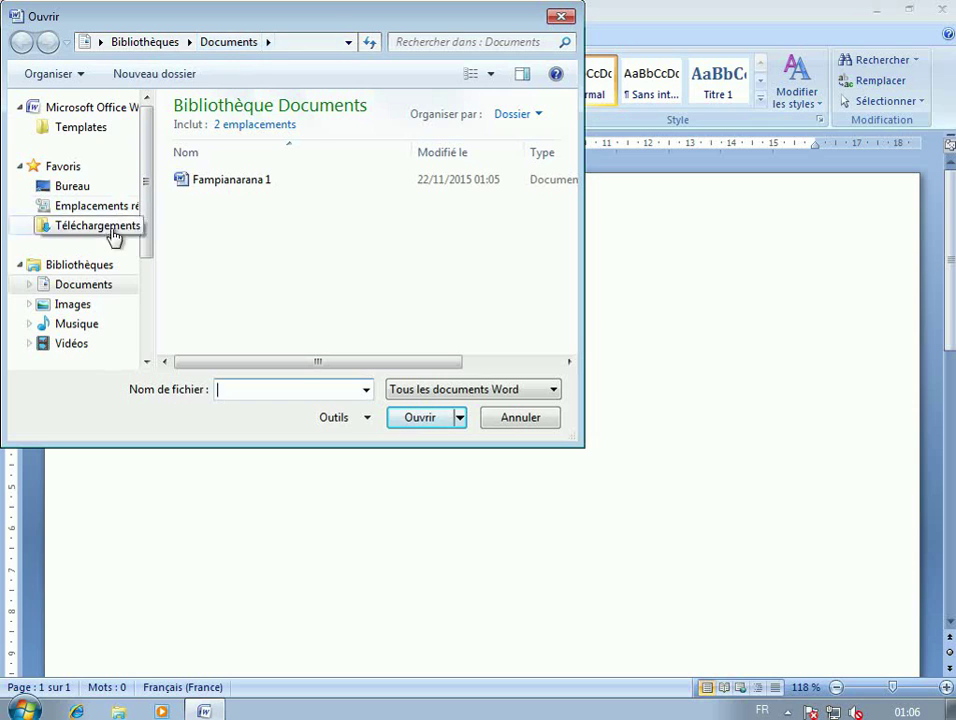
pyautogui.click(99, 265)
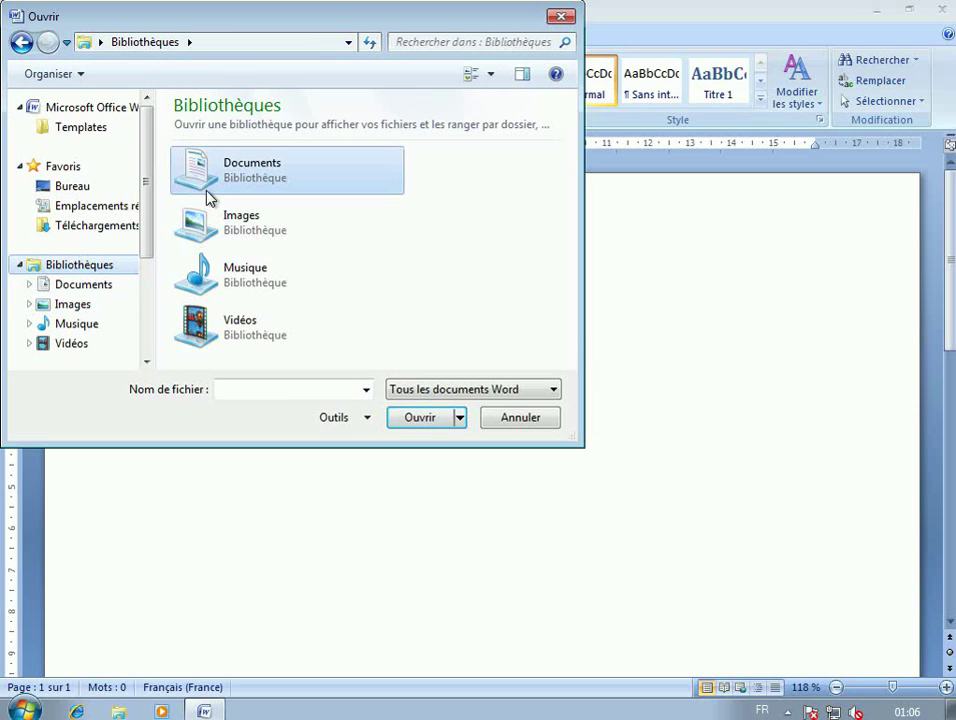
pyautogui.click(85, 286)
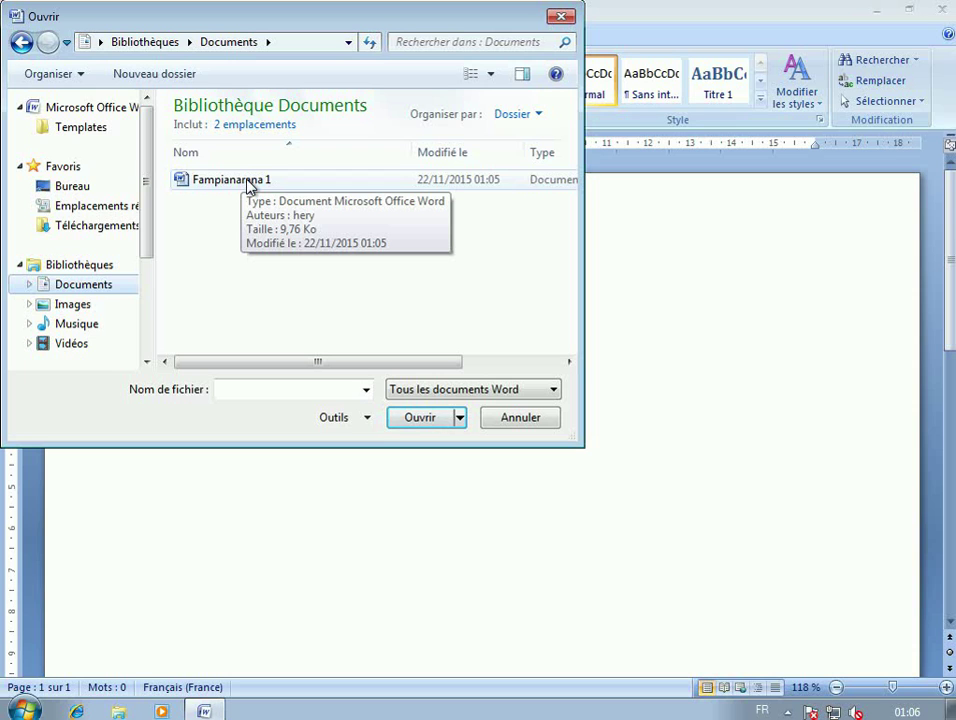
pyautogui.click(250, 185)
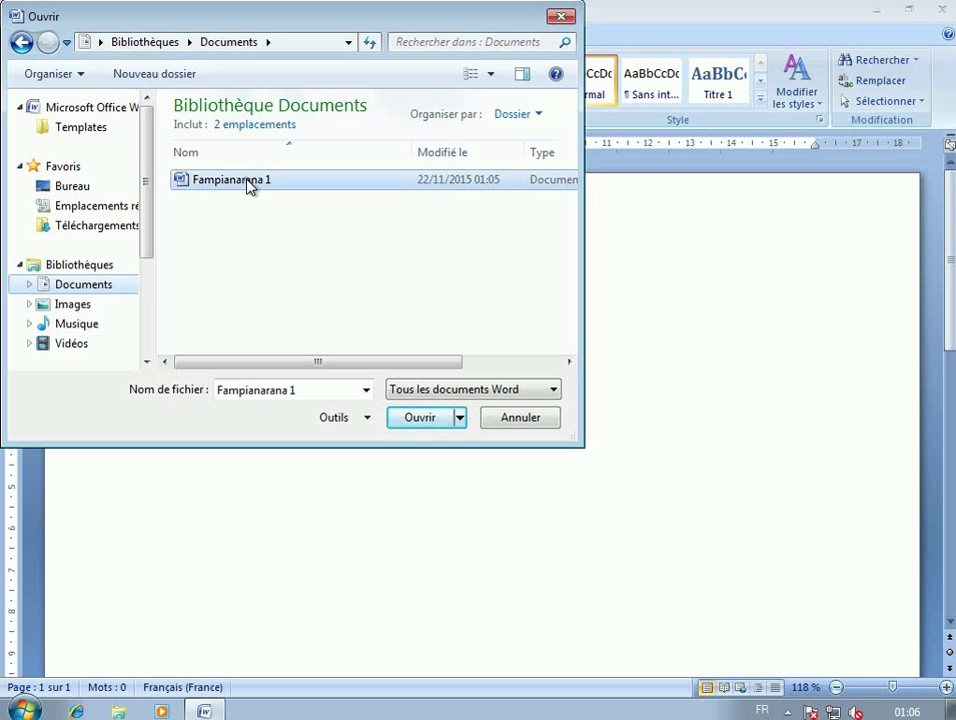
pyautogui.click(432, 417)
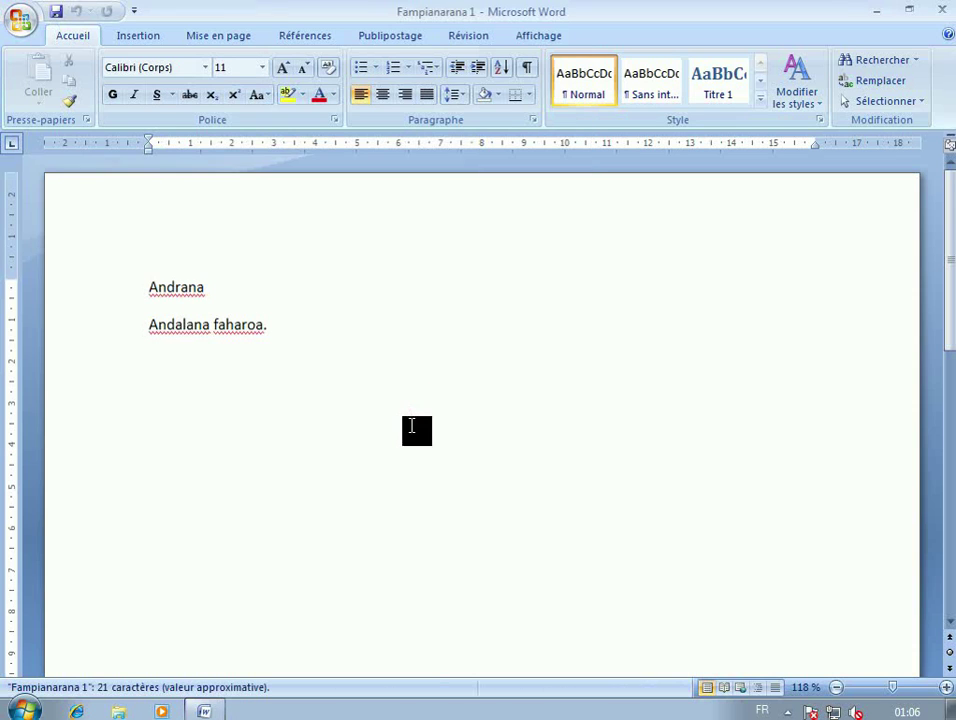
# Step: Add a third paragraph reading "Andalana fahatelo." below "Andalana faharoa.", and close the document, saving the changes
pyautogui.click(305, 333)
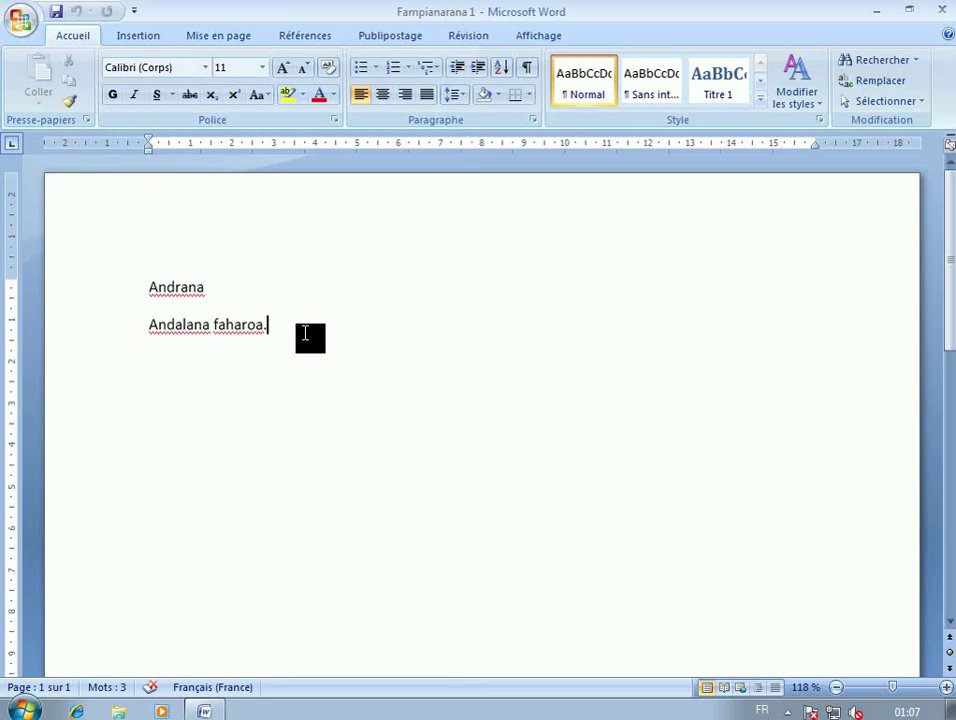
pyautogui.press('Return')
pyautogui.write('O')
pyautogui.press('BackSpace')
pyautogui.write('Andalana fahatelo.')
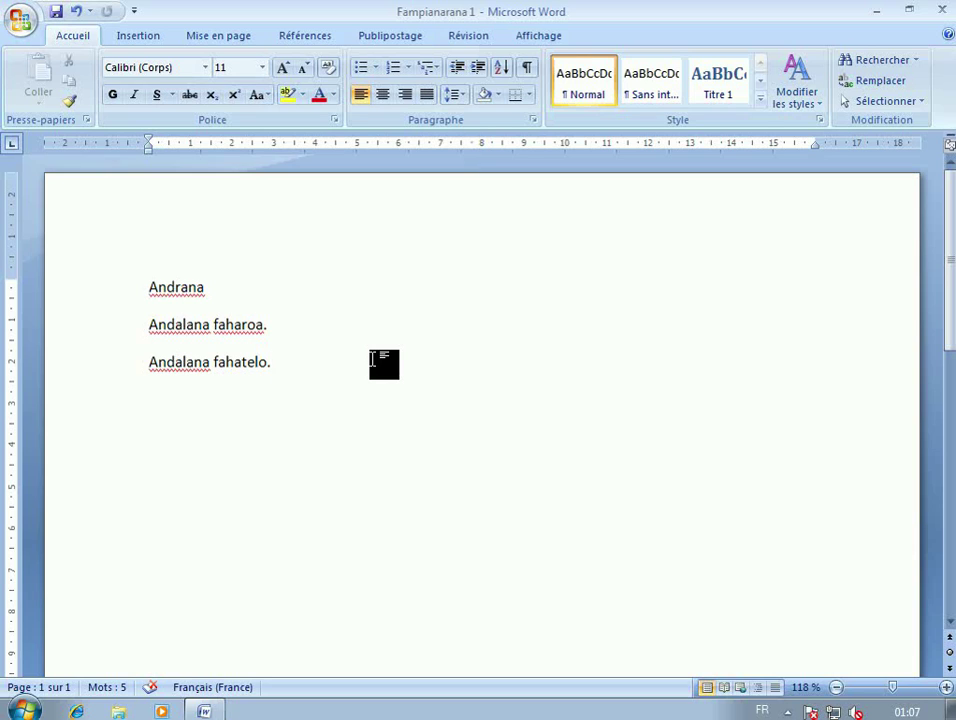
pyautogui.click(942, 12)
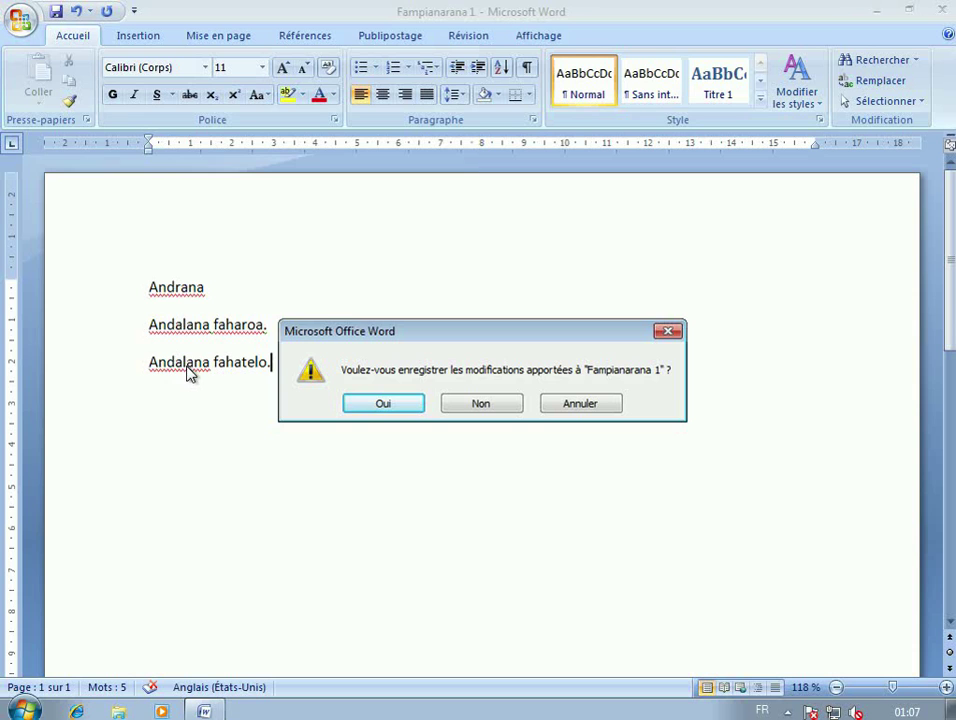
pyautogui.click(383, 404)
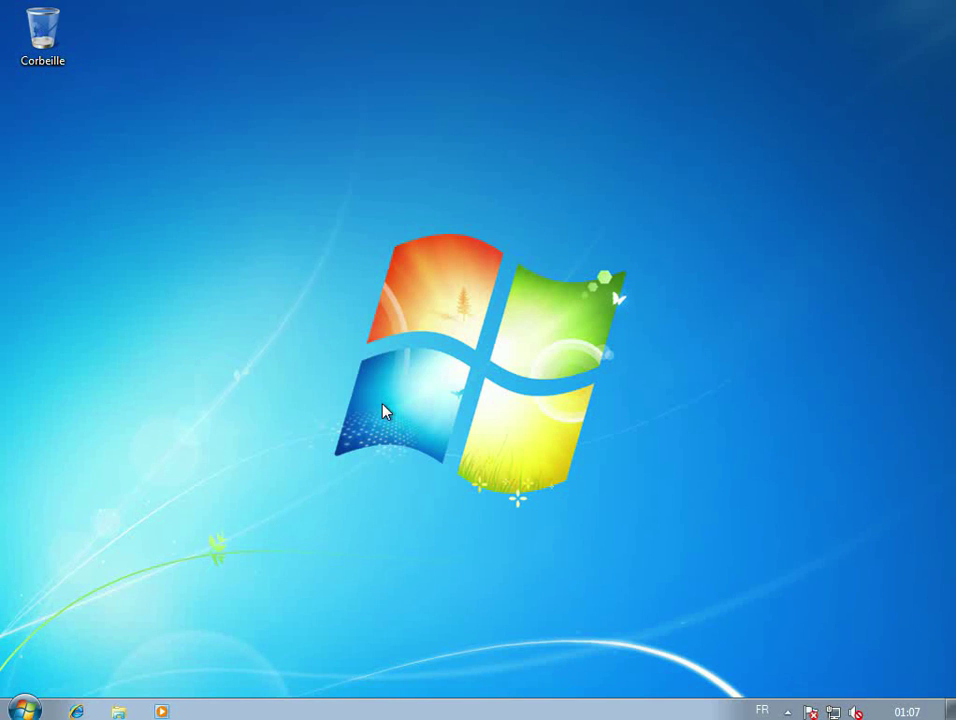
# Step: Launch Word 2007 again from the Windows desktop
pyautogui.click(29, 704)
pyautogui.click(130, 592)
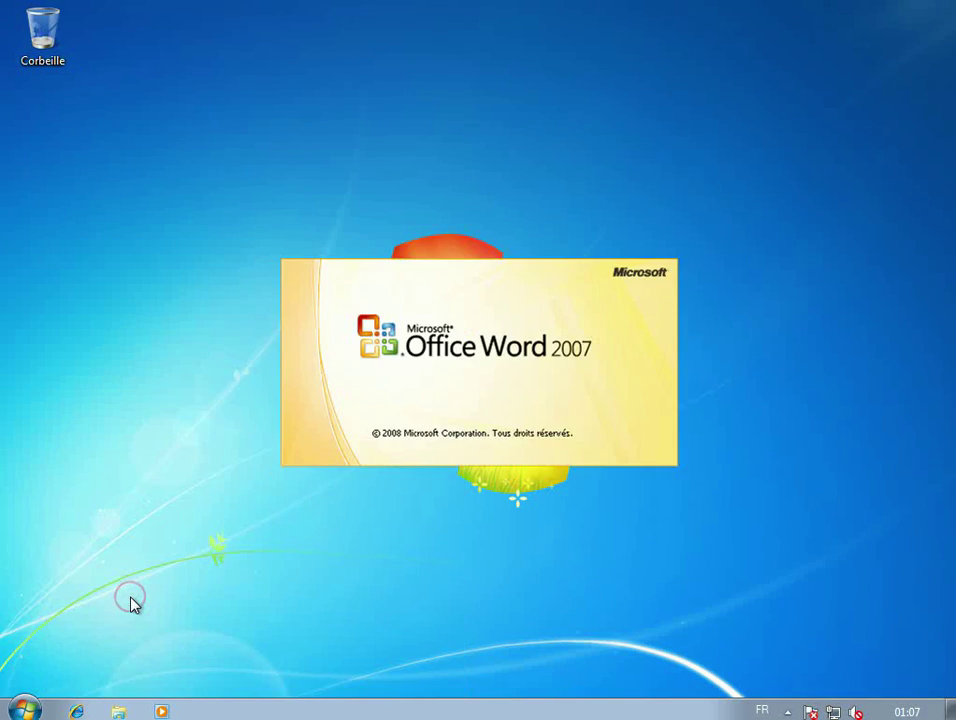